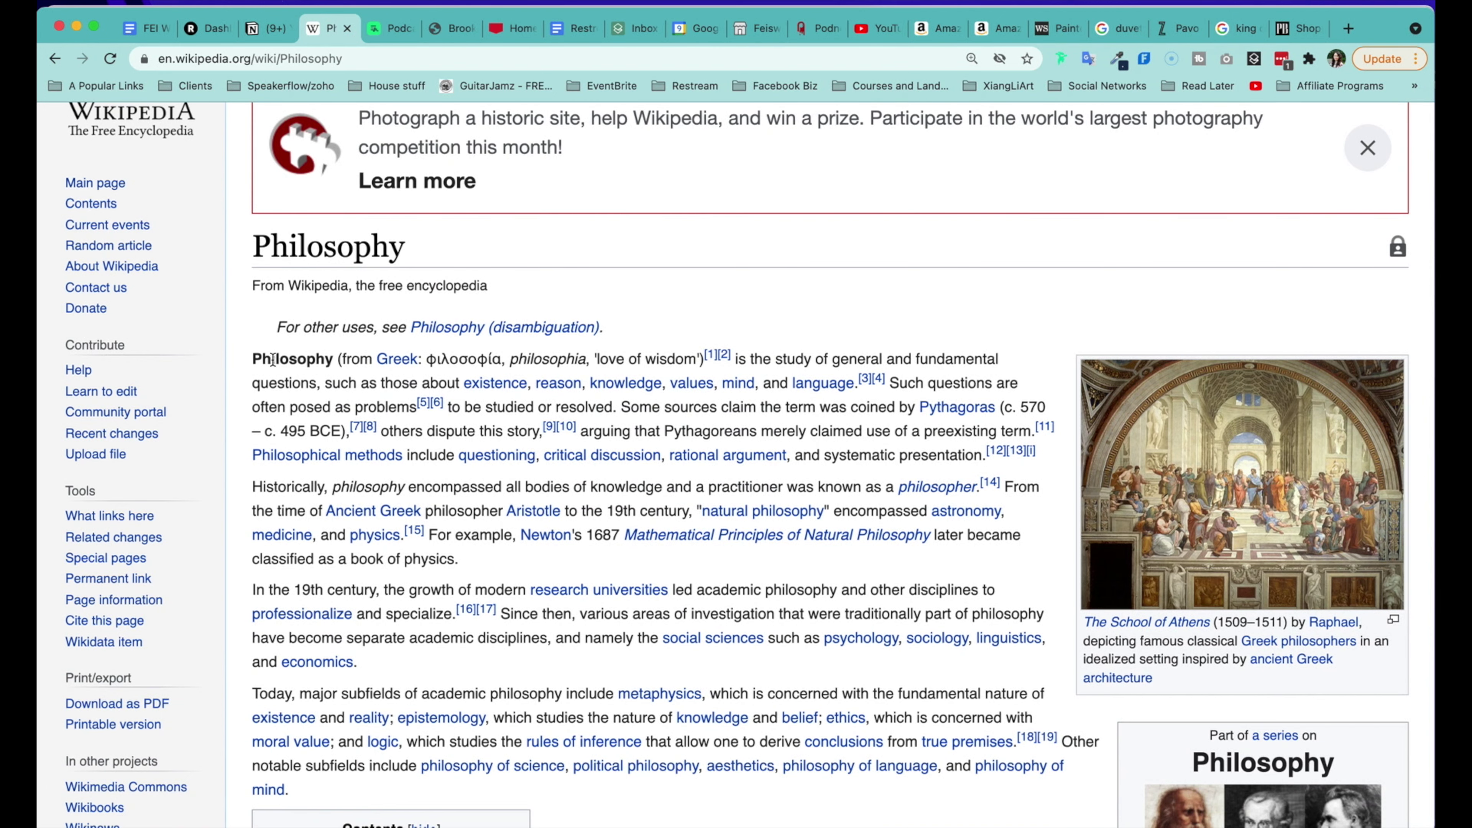
- Select the Philosophy article's first two paragraphs and switch to the Podcastle tab
drag(253, 362, 461, 560)
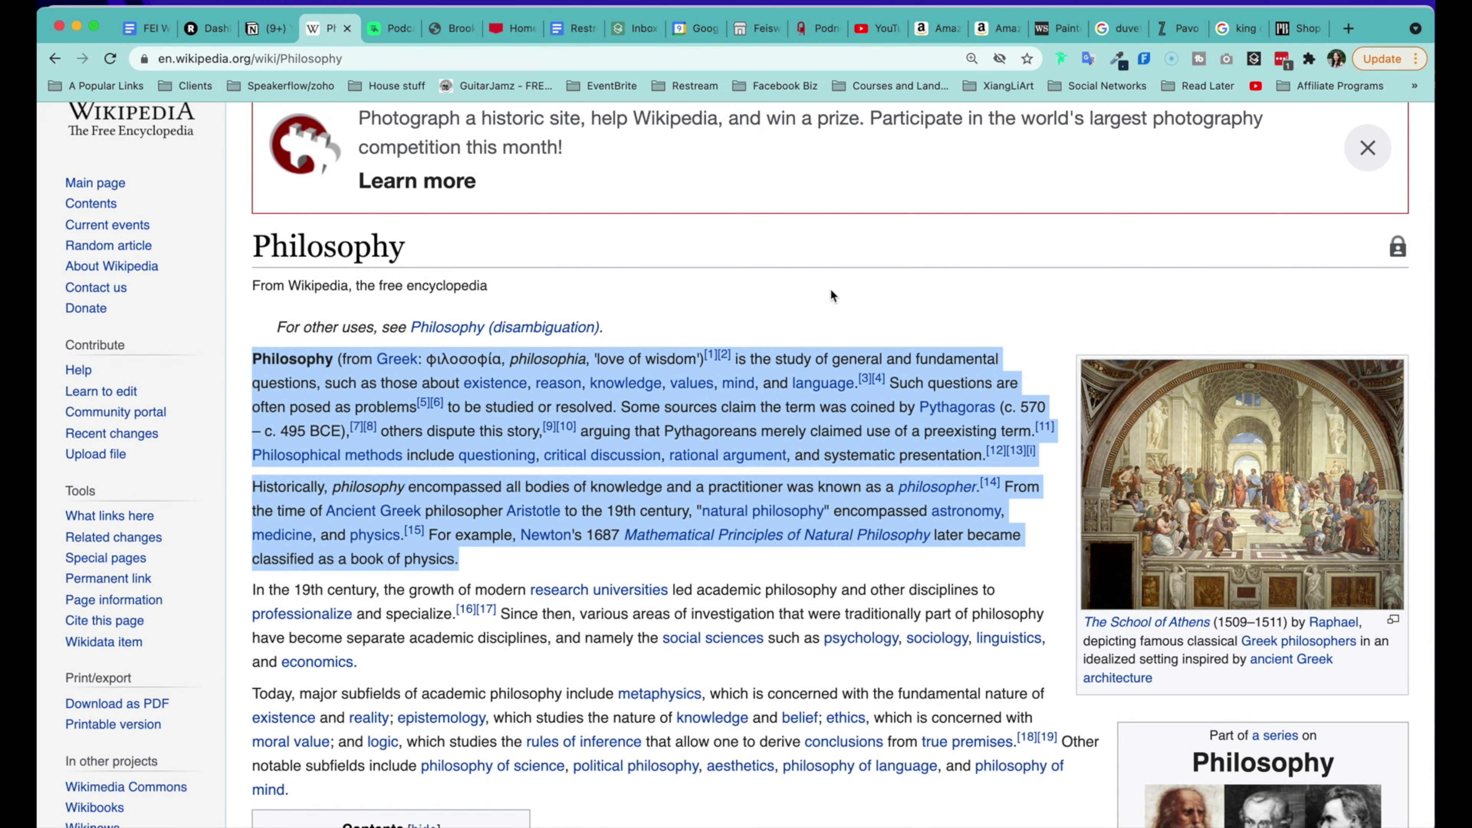
click(386, 30)
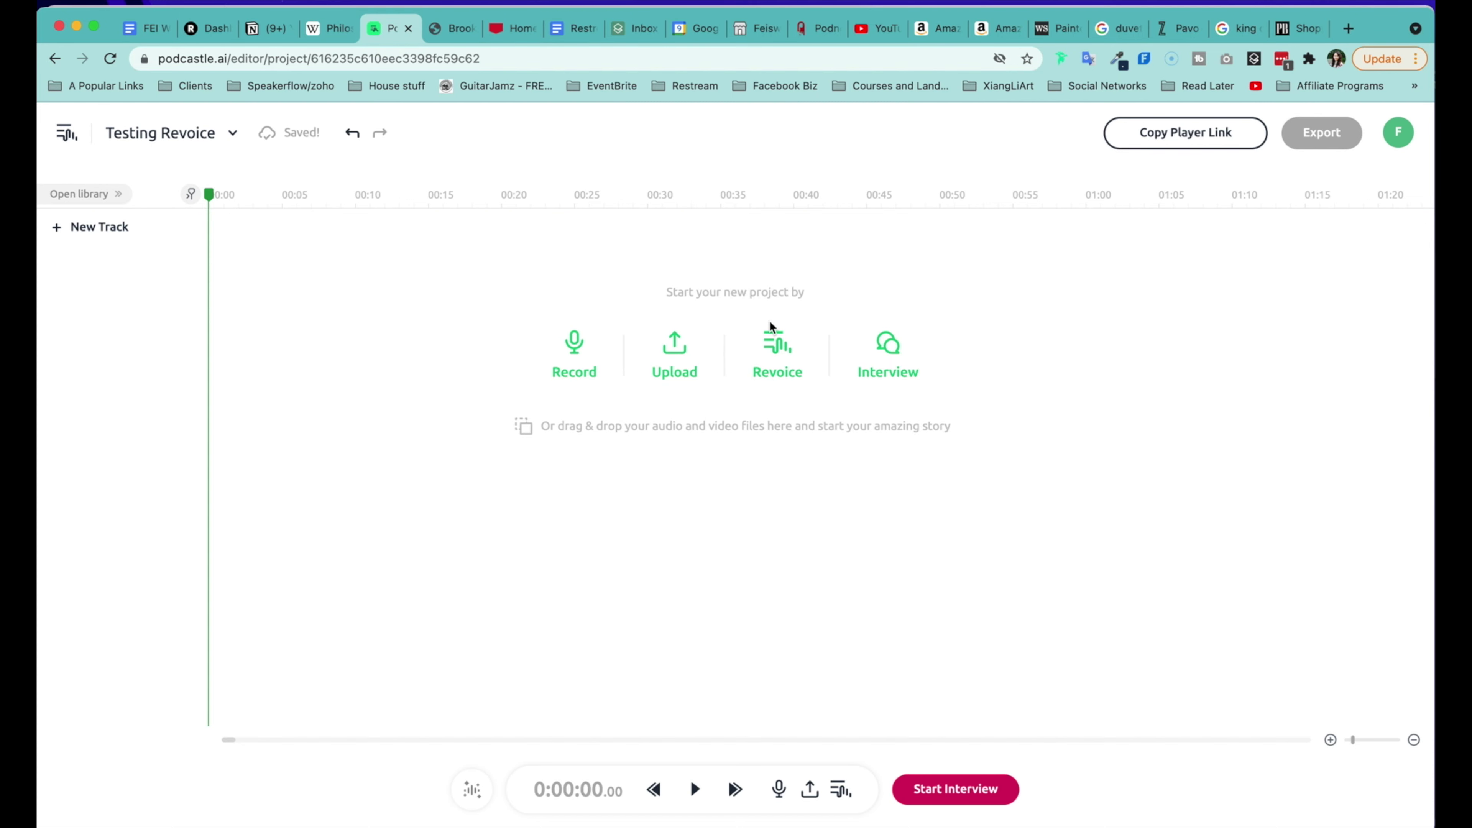
- Paste the copied Philosophy paragraphs into the Revoice script editor
click(777, 348)
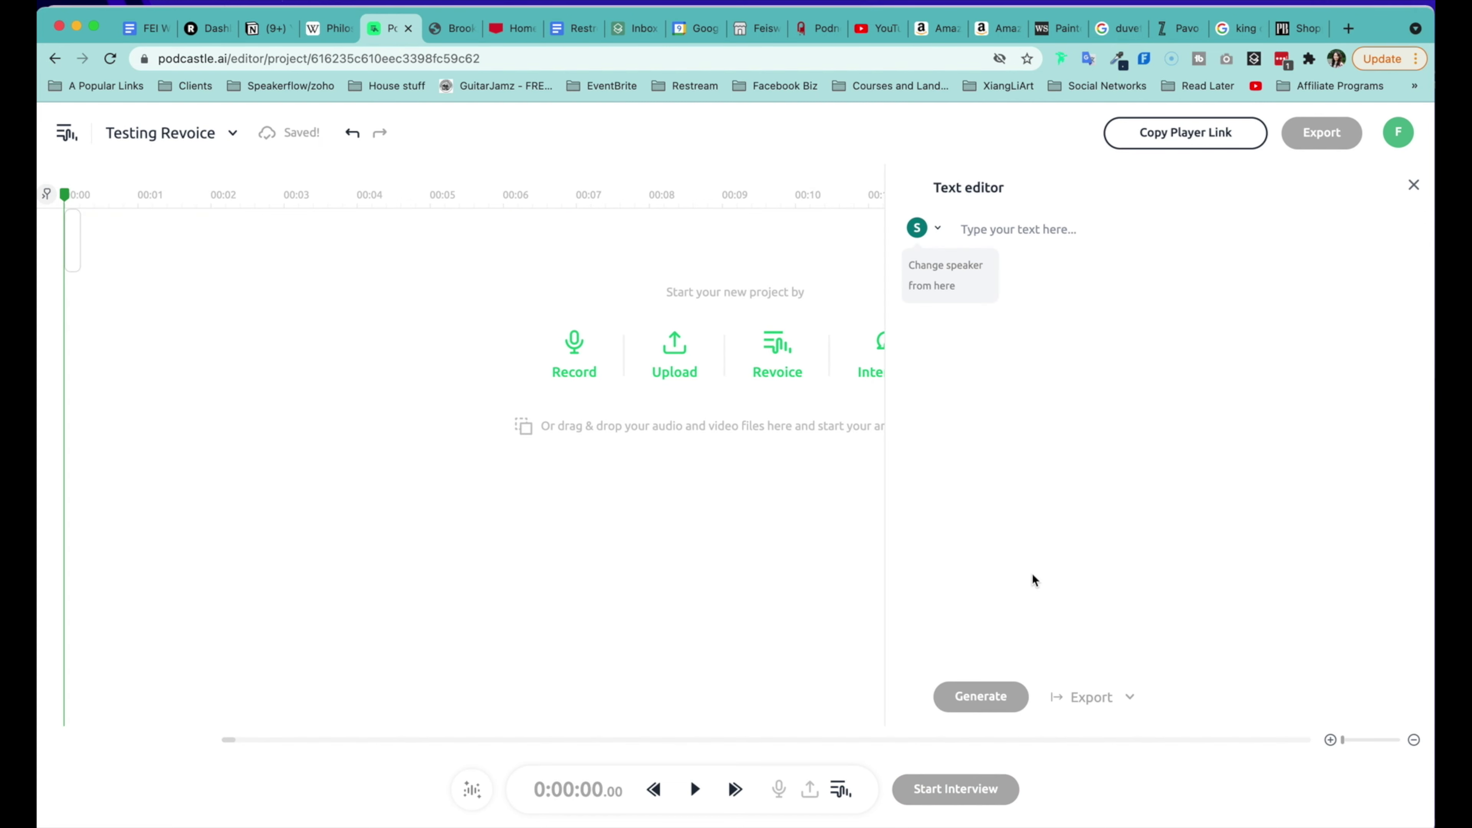
click(1010, 231)
key(super+v)
- Voice paragraph one with Arianna, keep Sunshine for paragraph two, and generate speech
click(930, 227)
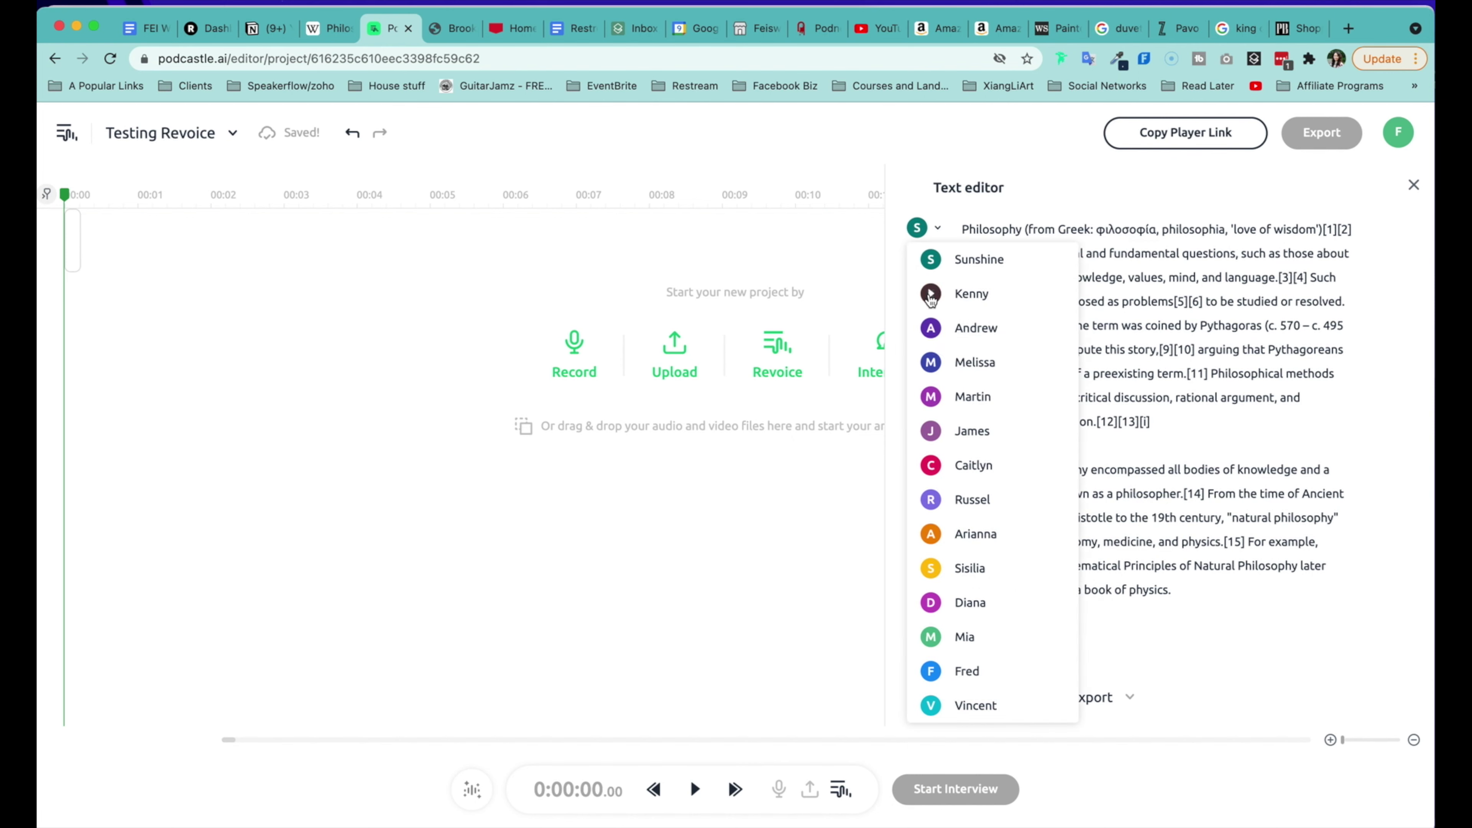
click(931, 295)
click(931, 568)
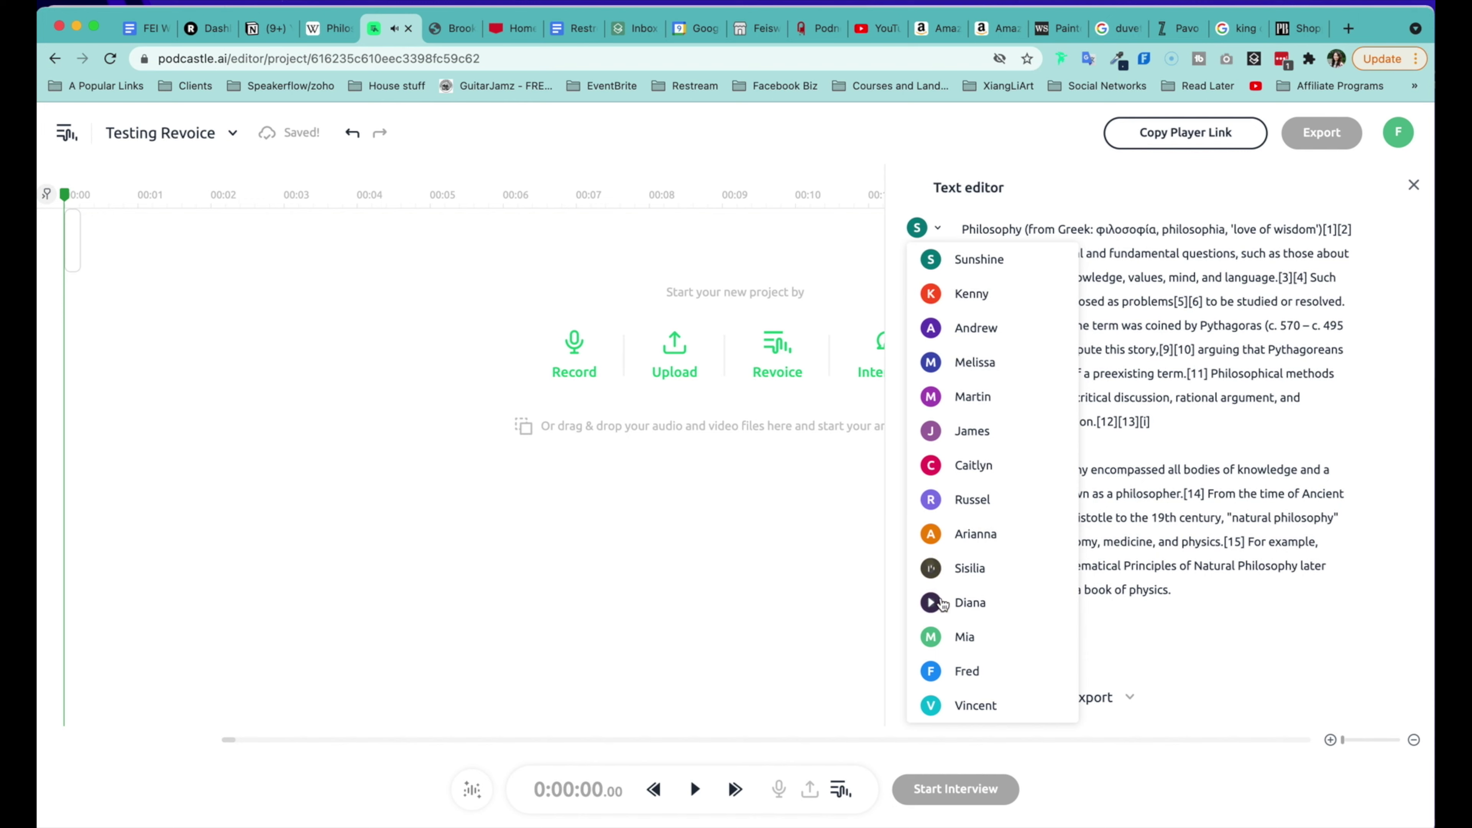
click(940, 534)
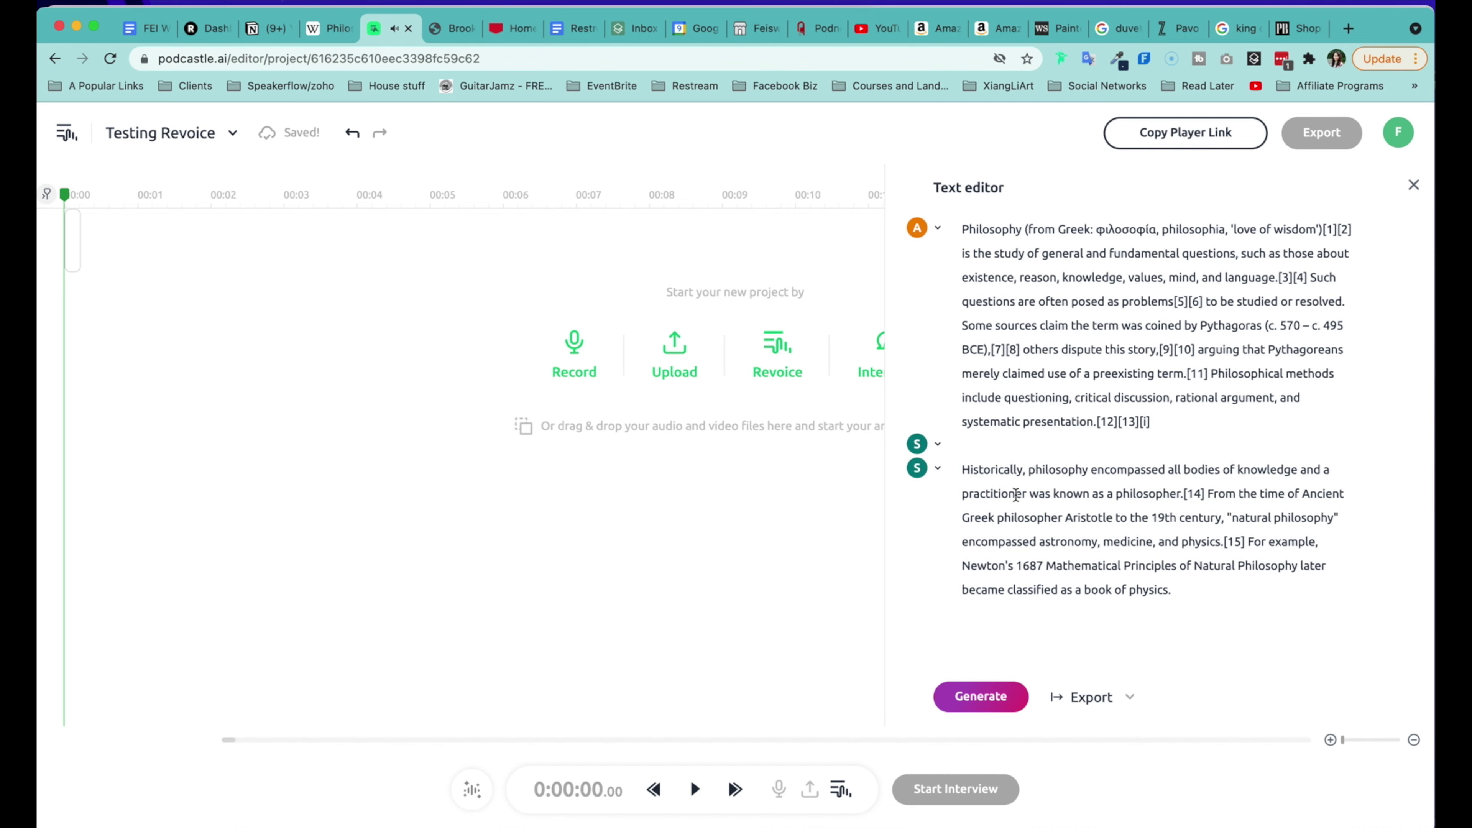
click(938, 446)
scroll(992, 654, down, 2)
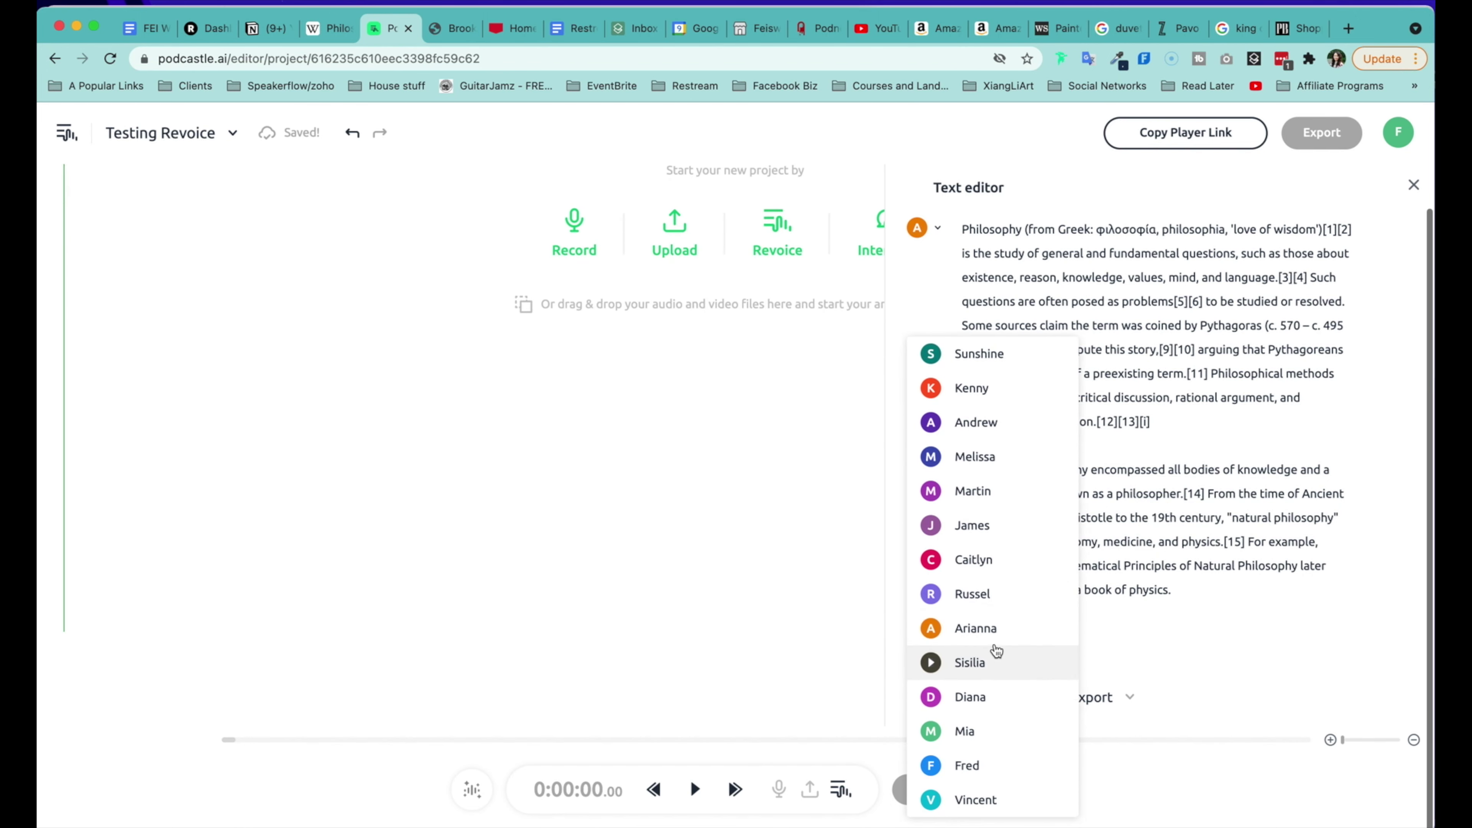
click(980, 464)
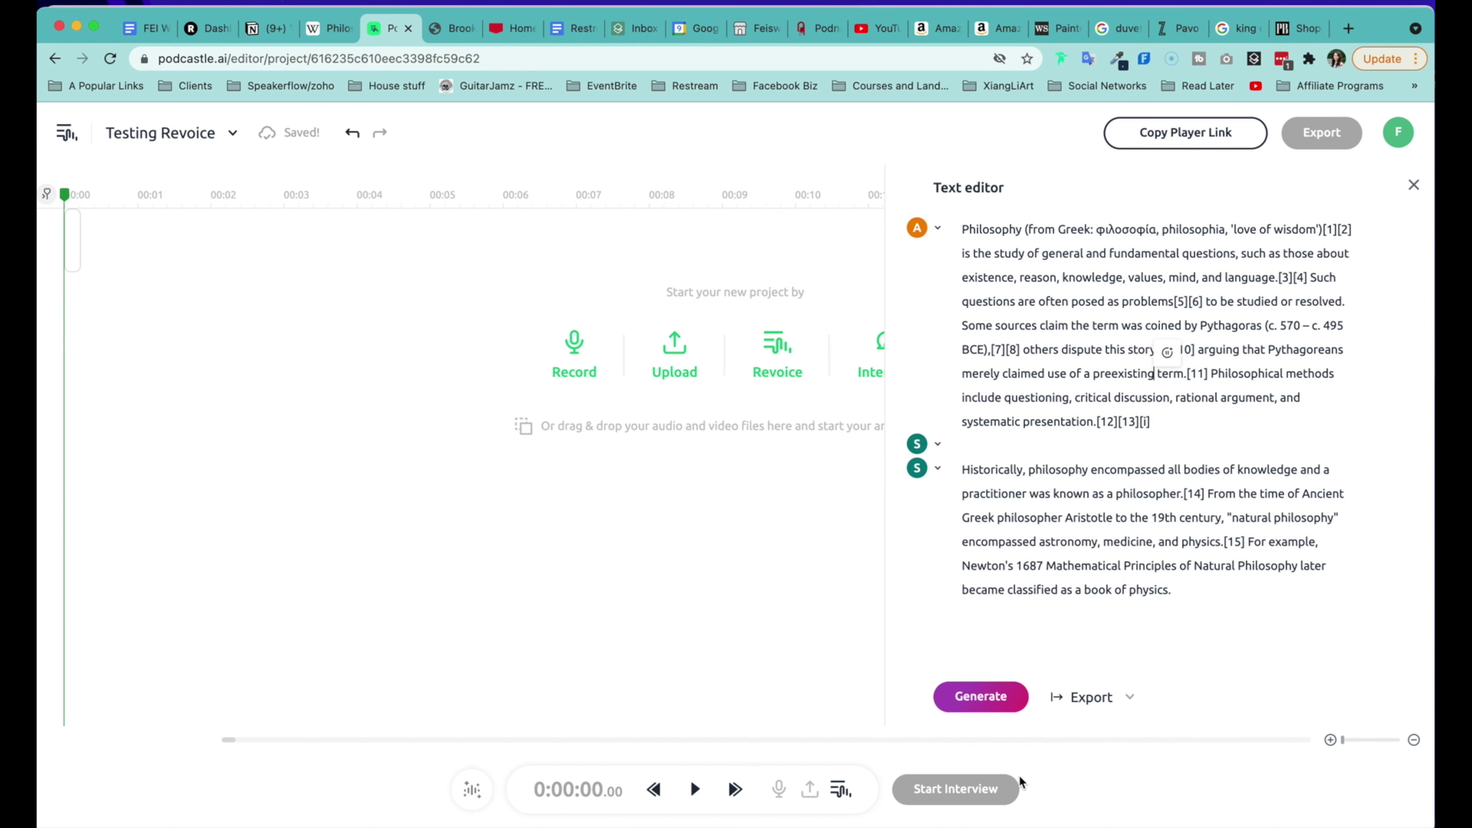
click(990, 697)
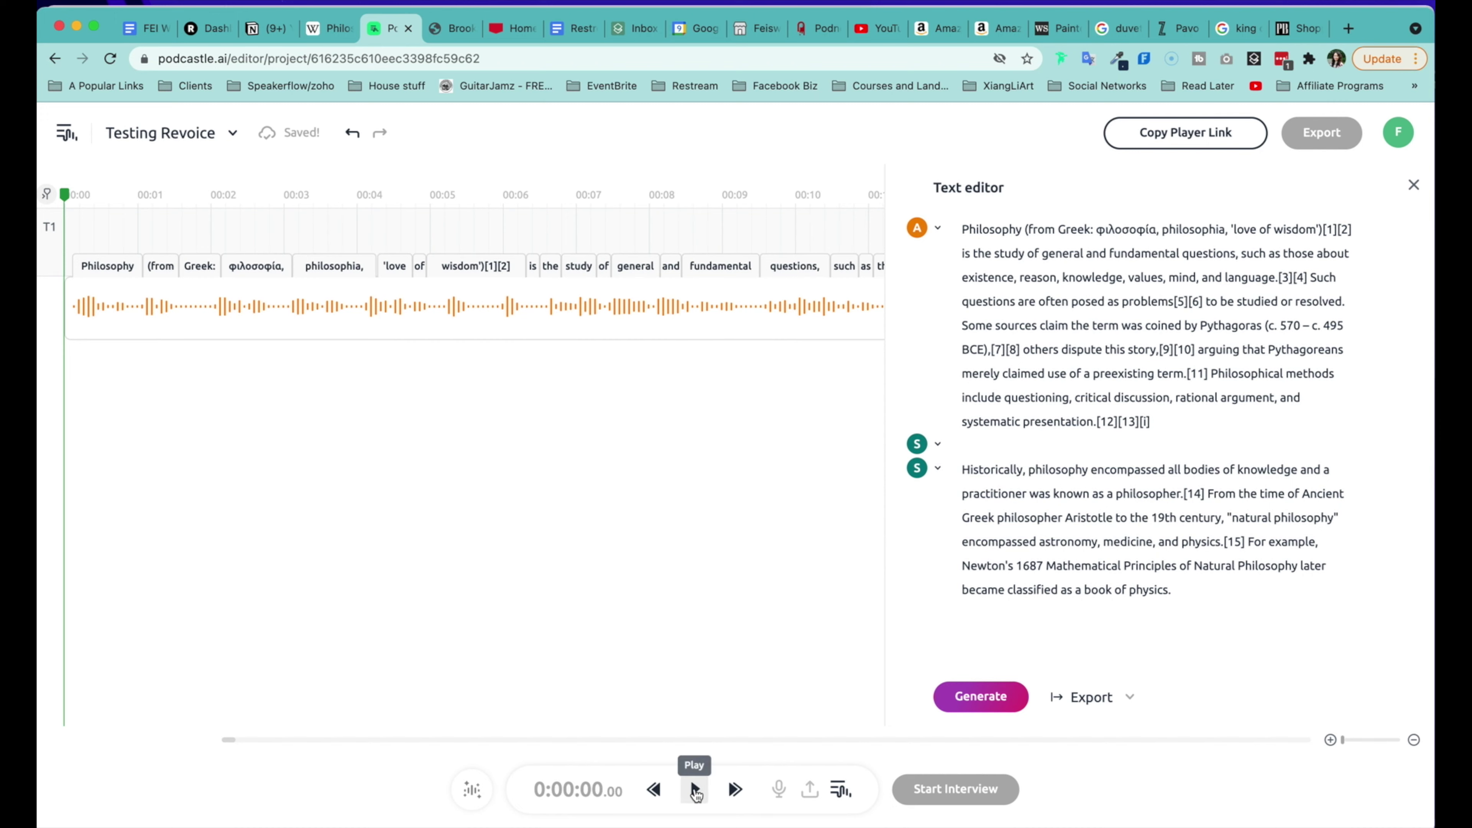
- Play the two-voice Philosophy narration on T1 for about 17 seconds
click(695, 790)
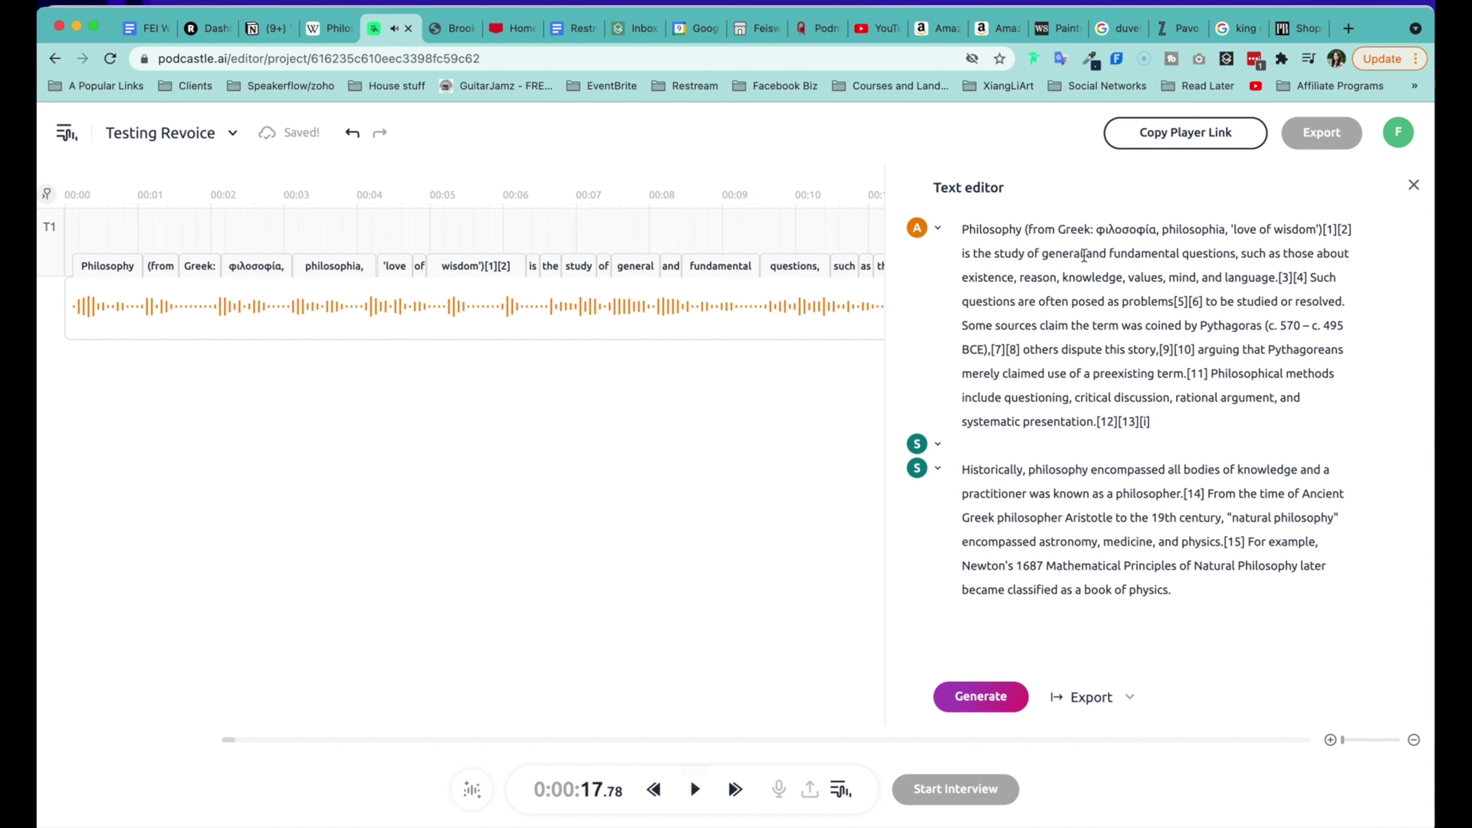
- Delete the Greek etymology aside after 'Philosophy' in the first paragraph
drag(1026, 232, 1351, 229)
key(BackSpace)
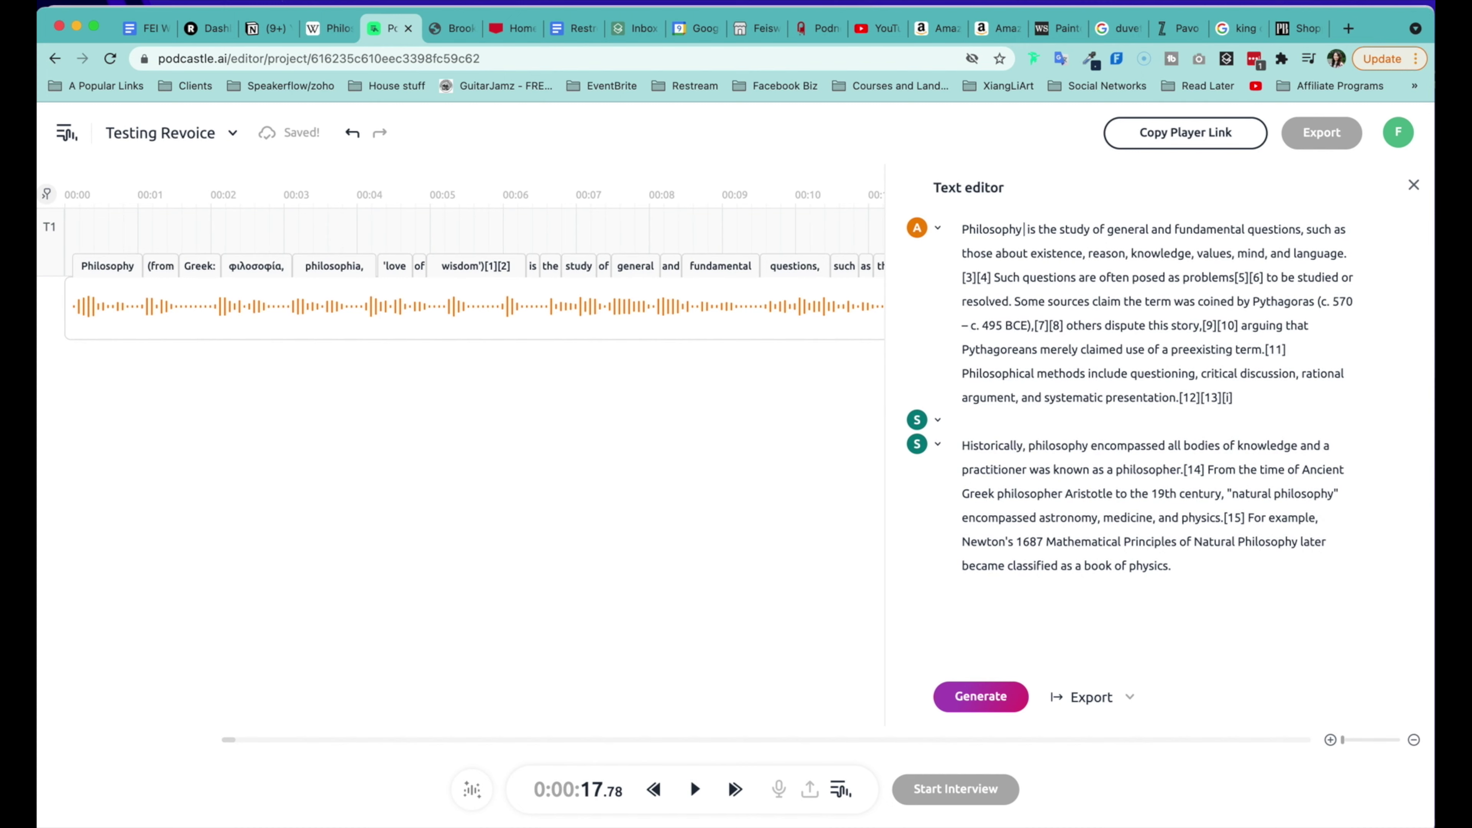
key(BackSpace)
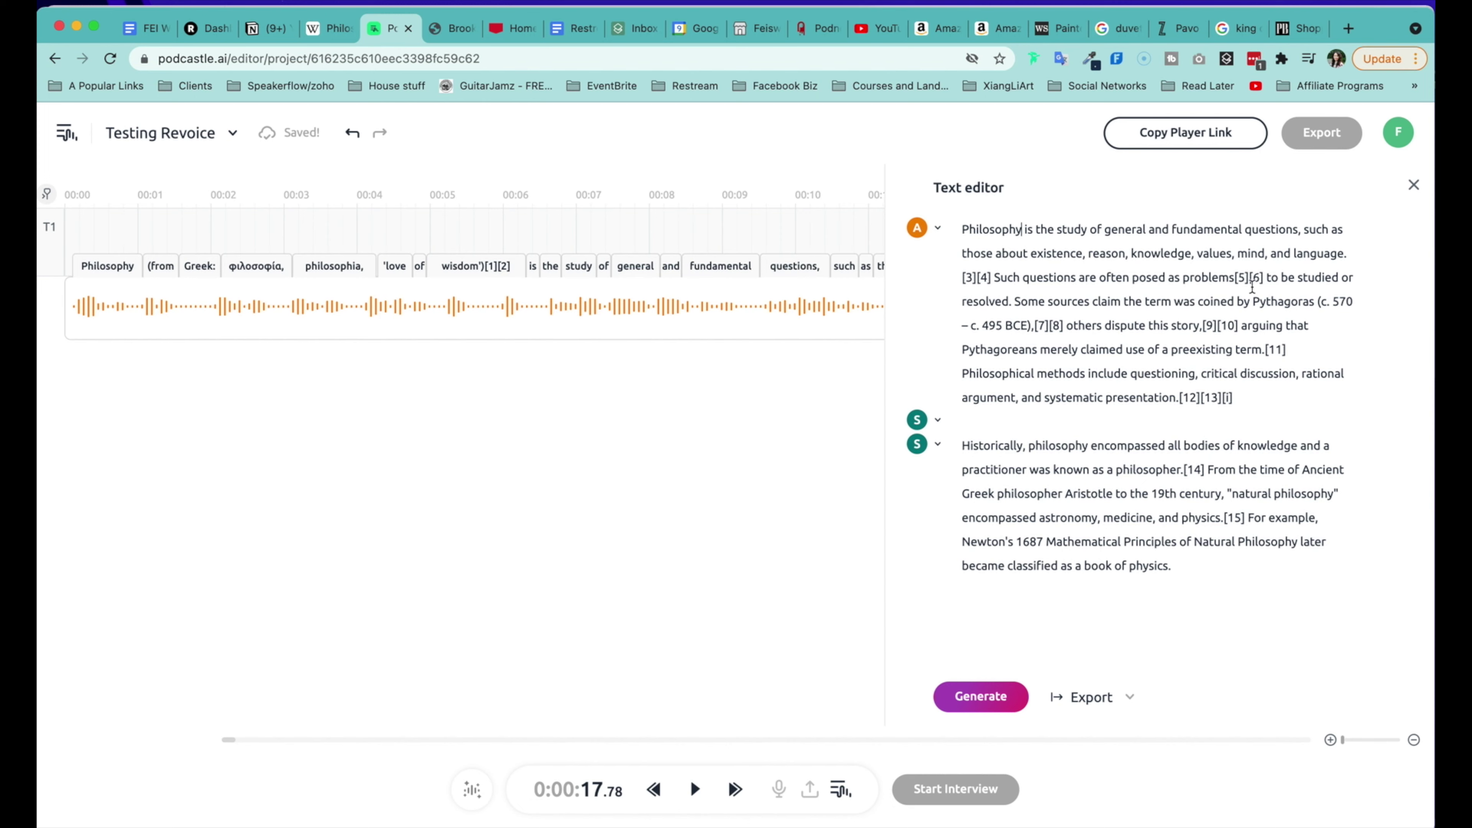
- Remove the [5][6] and [3][4] citations, regenerate the audio, and open feisworld.com
drag(1261, 280, 1234, 277)
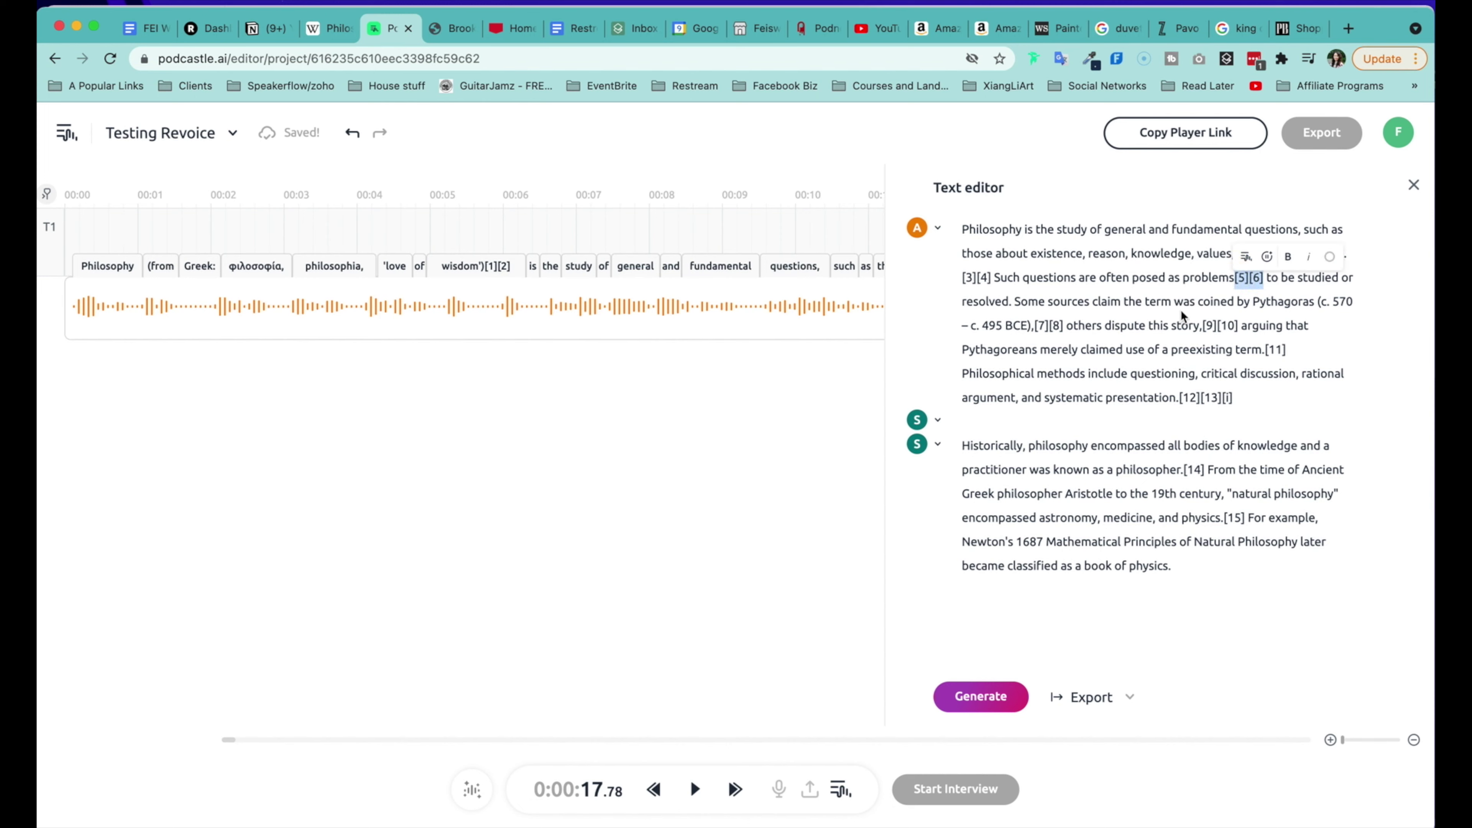
key(BackSpace)
drag(994, 284, 961, 279)
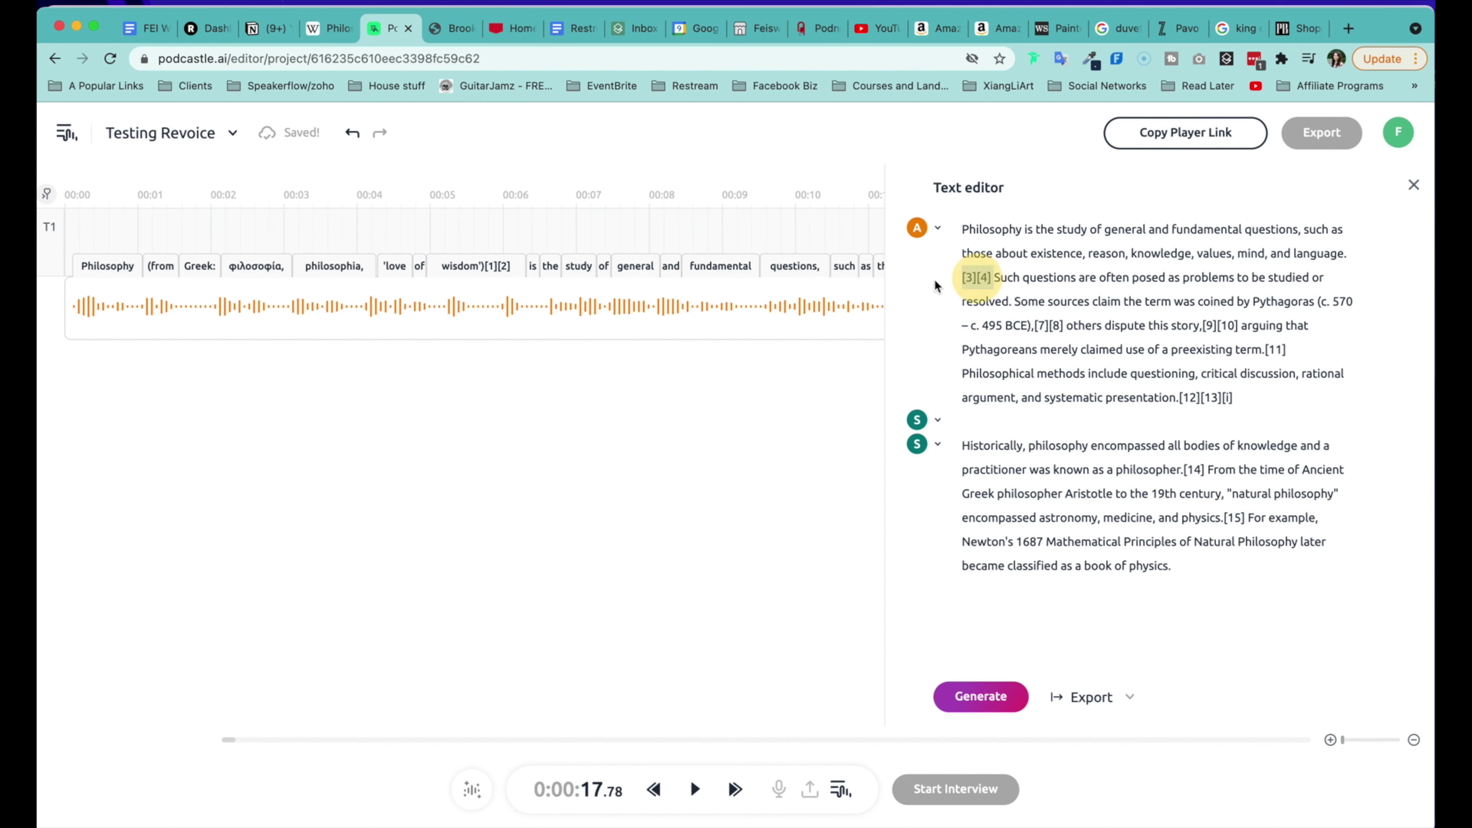
key(BackSpace)
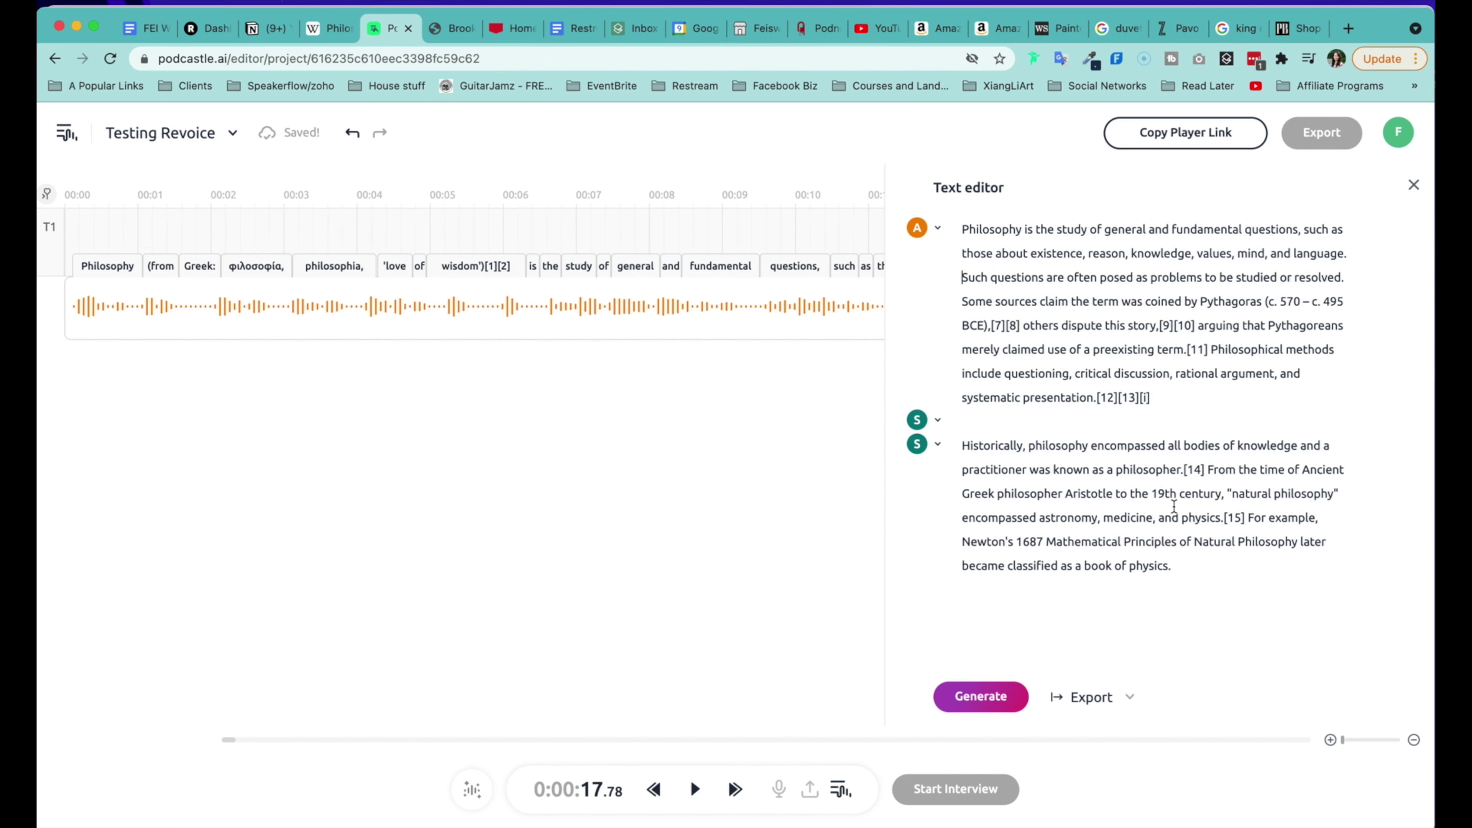
click(989, 696)
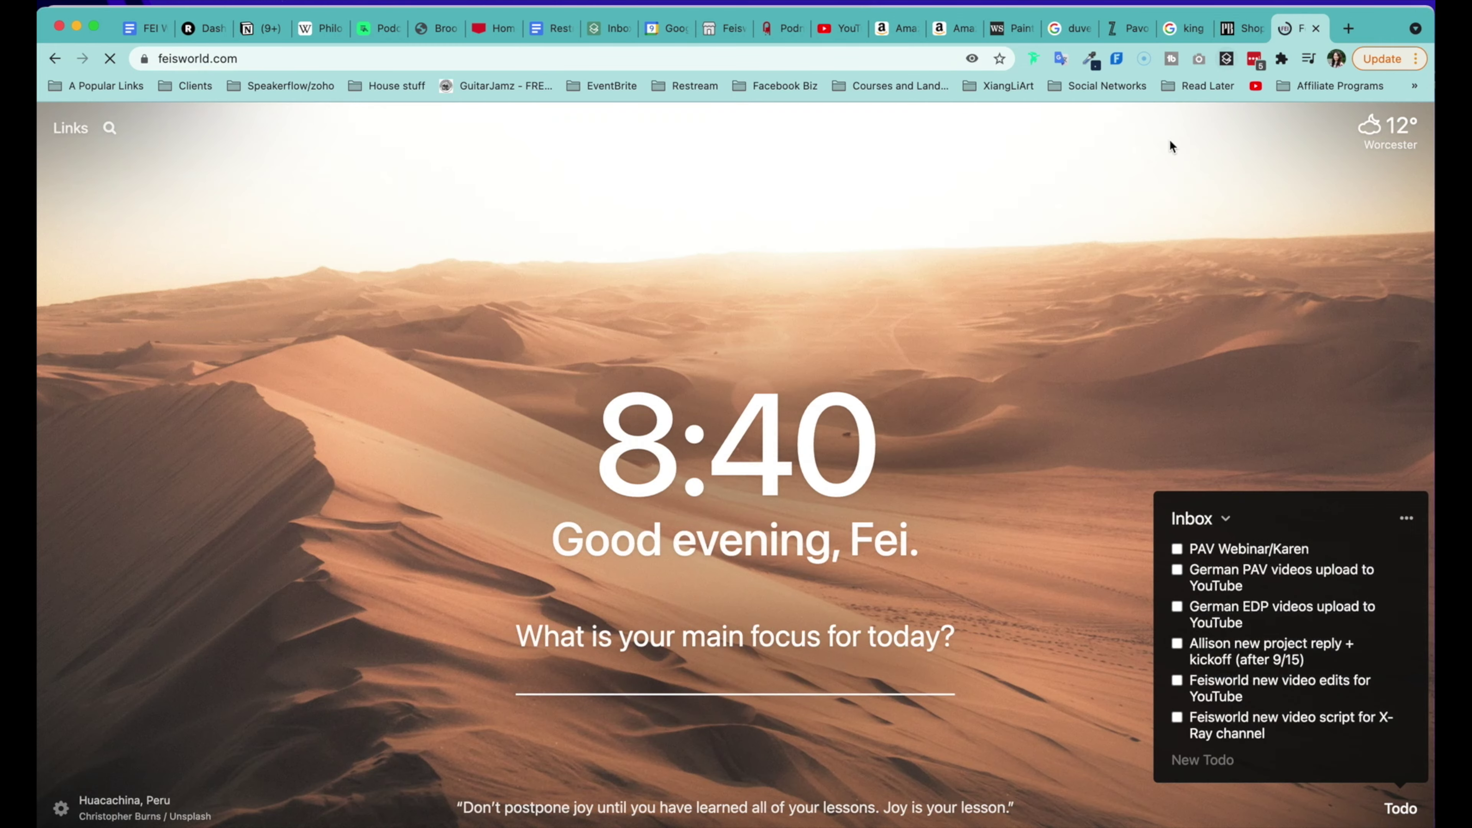
key(Return)
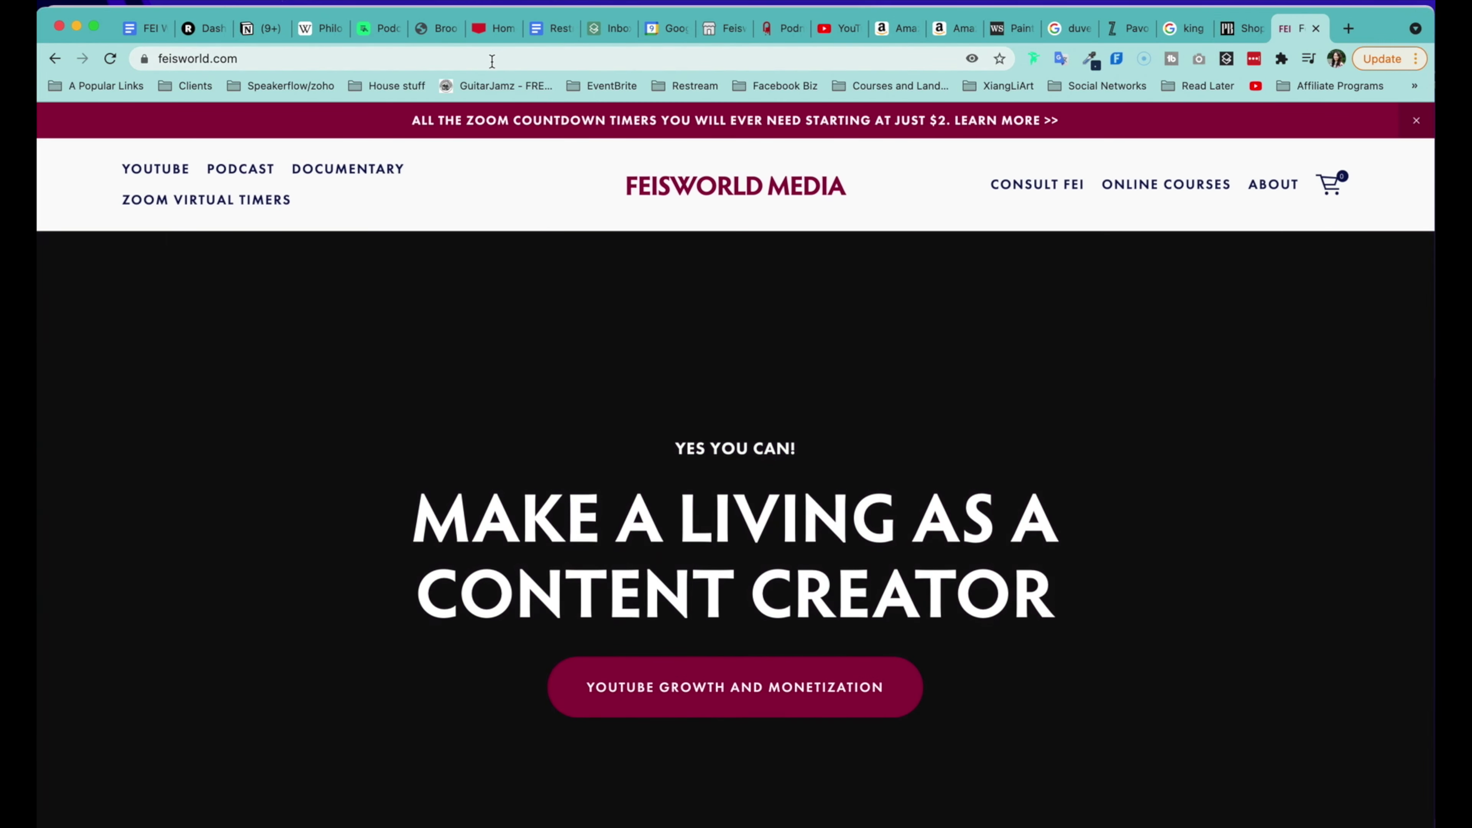
- Go to the China National Essay Contest post and select its first seven paragraphs
click(493, 58)
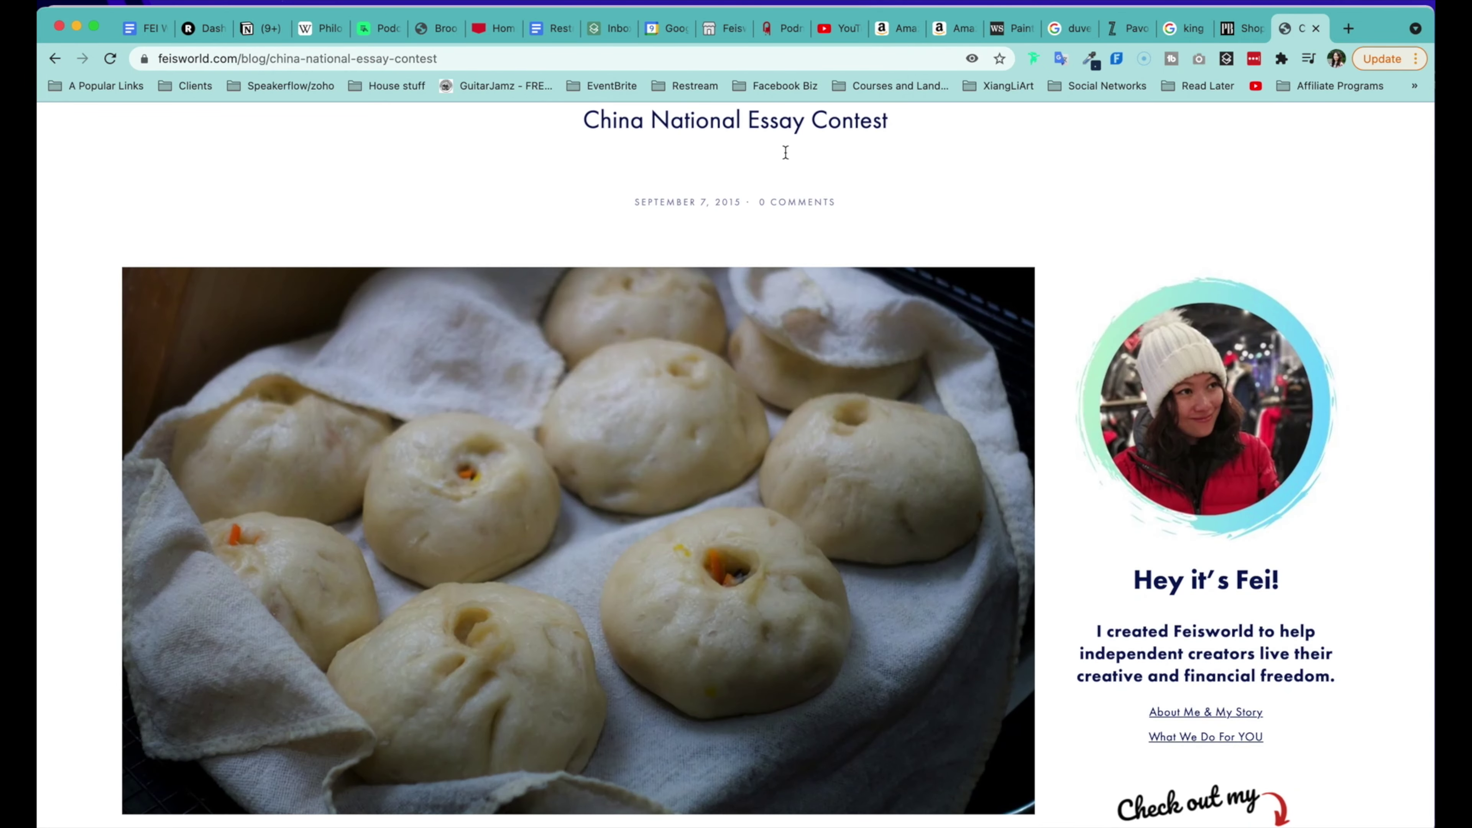
scroll(973, 433, down, 10)
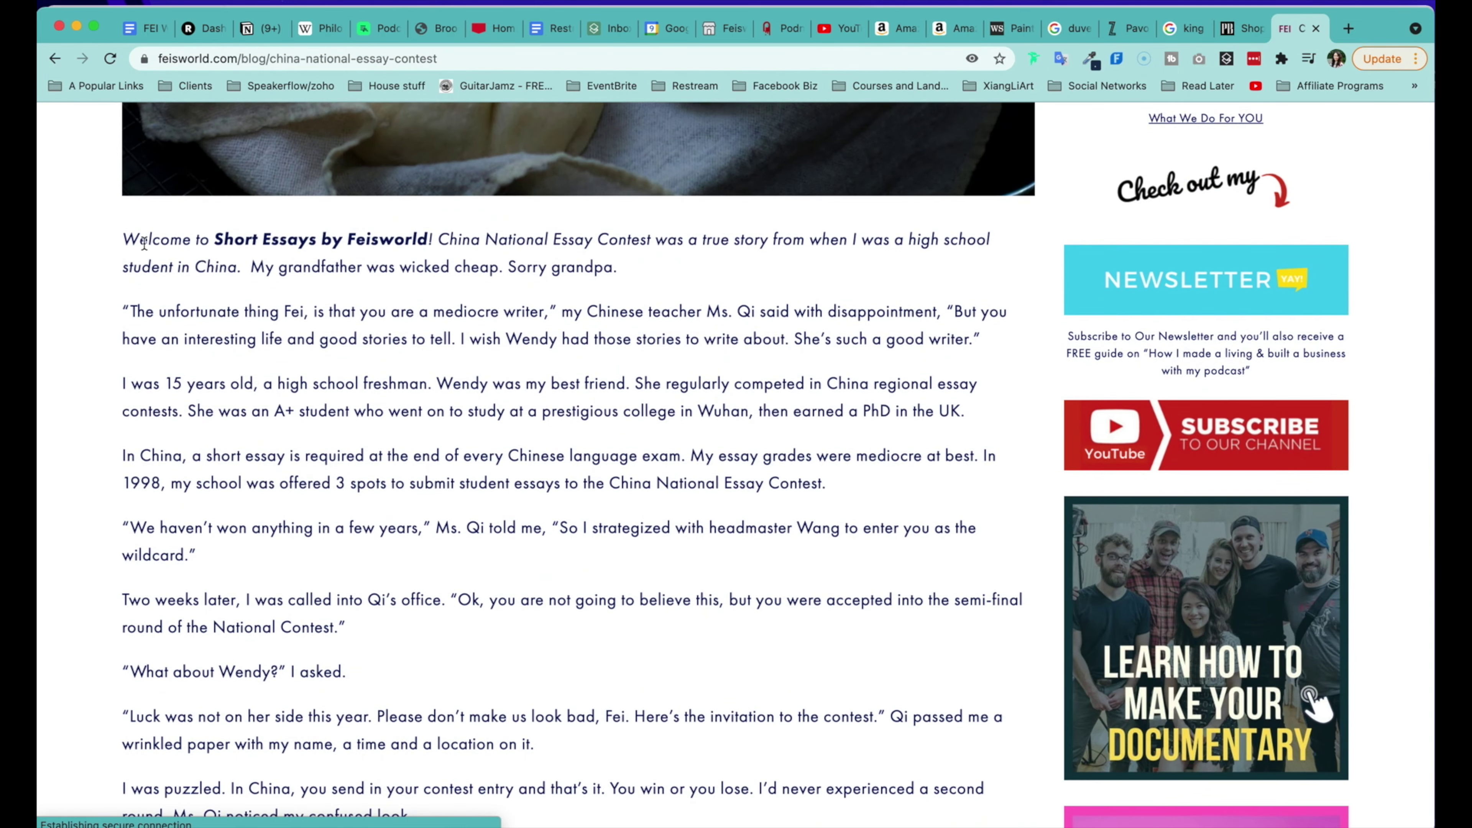
drag(124, 238, 487, 680)
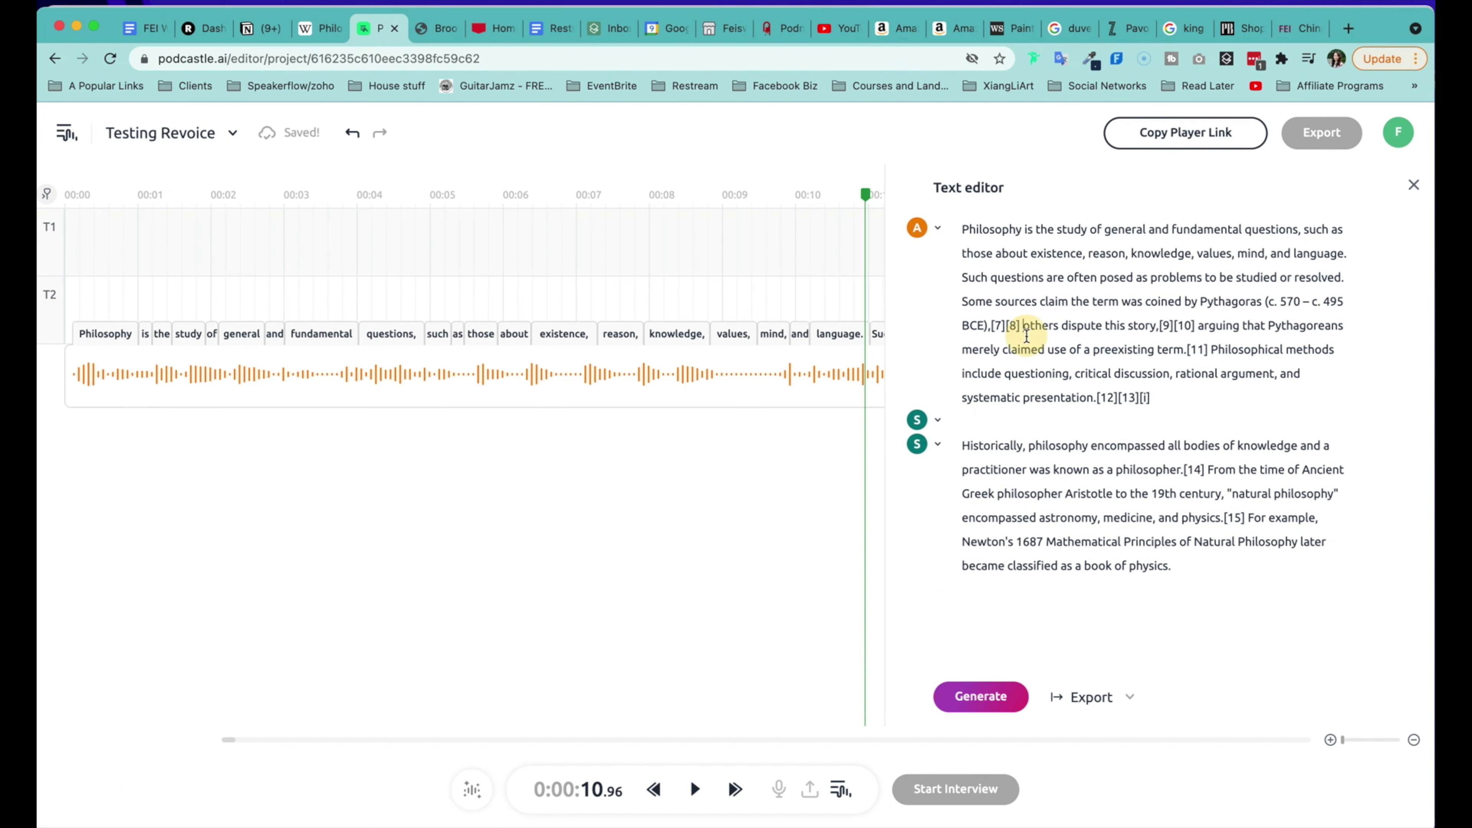
- Paste the China National Essay Contest paragraphs over the script, generate, and play it
key(super+a)
key(super+v)
click(1005, 694)
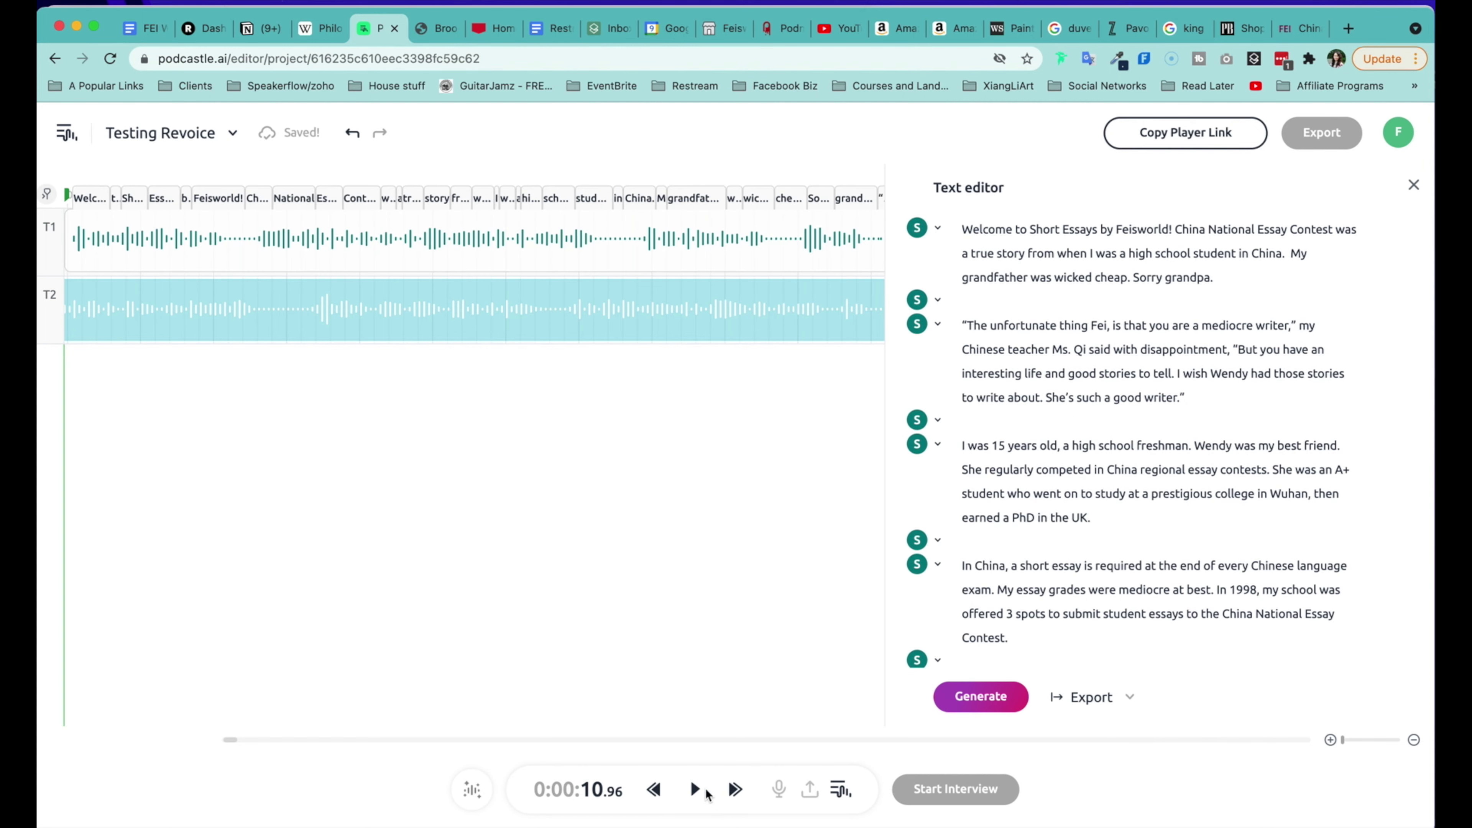
click(696, 789)
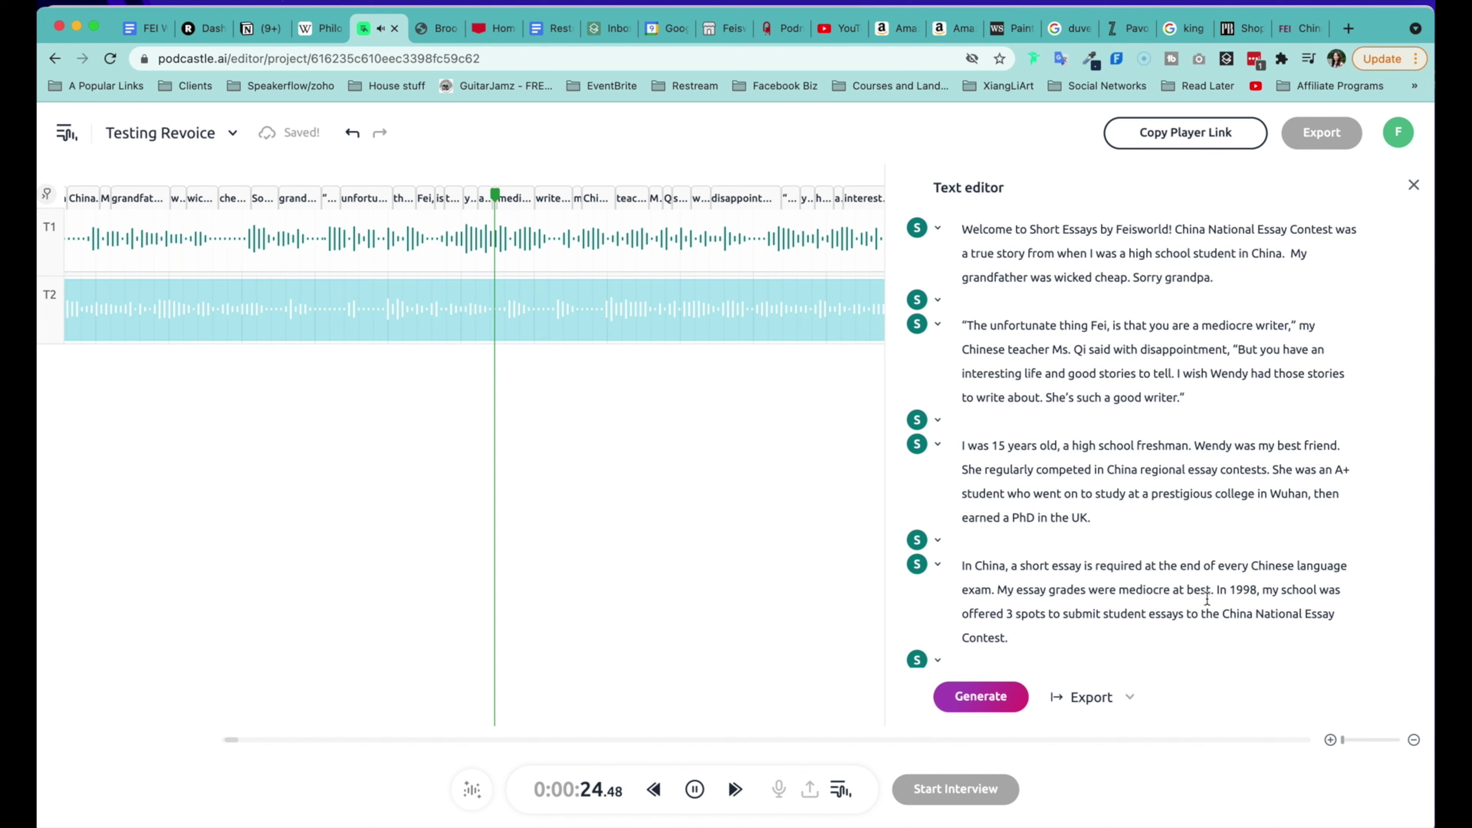
- Pause the essay narration and open the profile avatar's account menu
click(1236, 610)
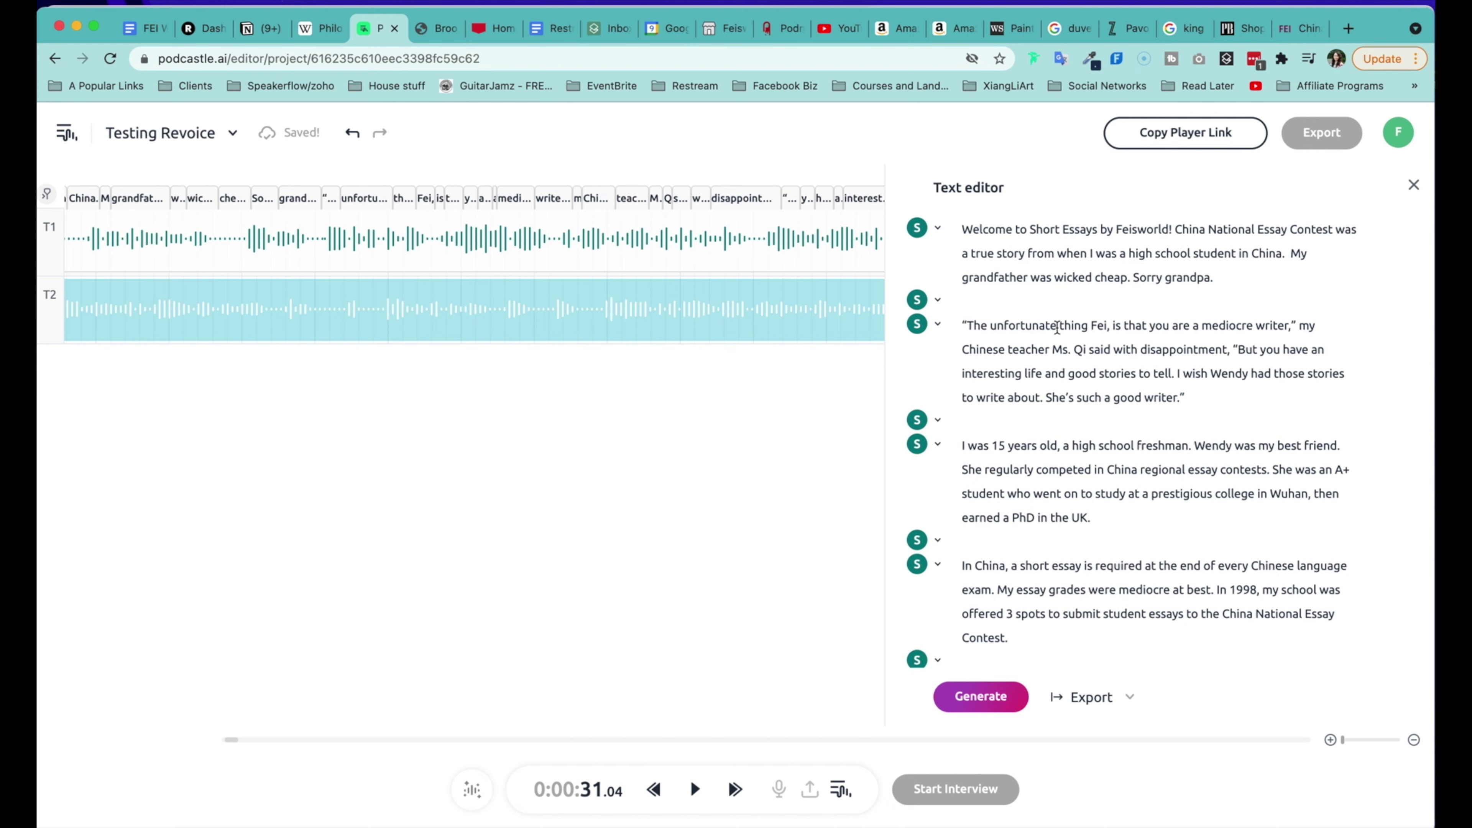
click(1101, 327)
click(1398, 138)
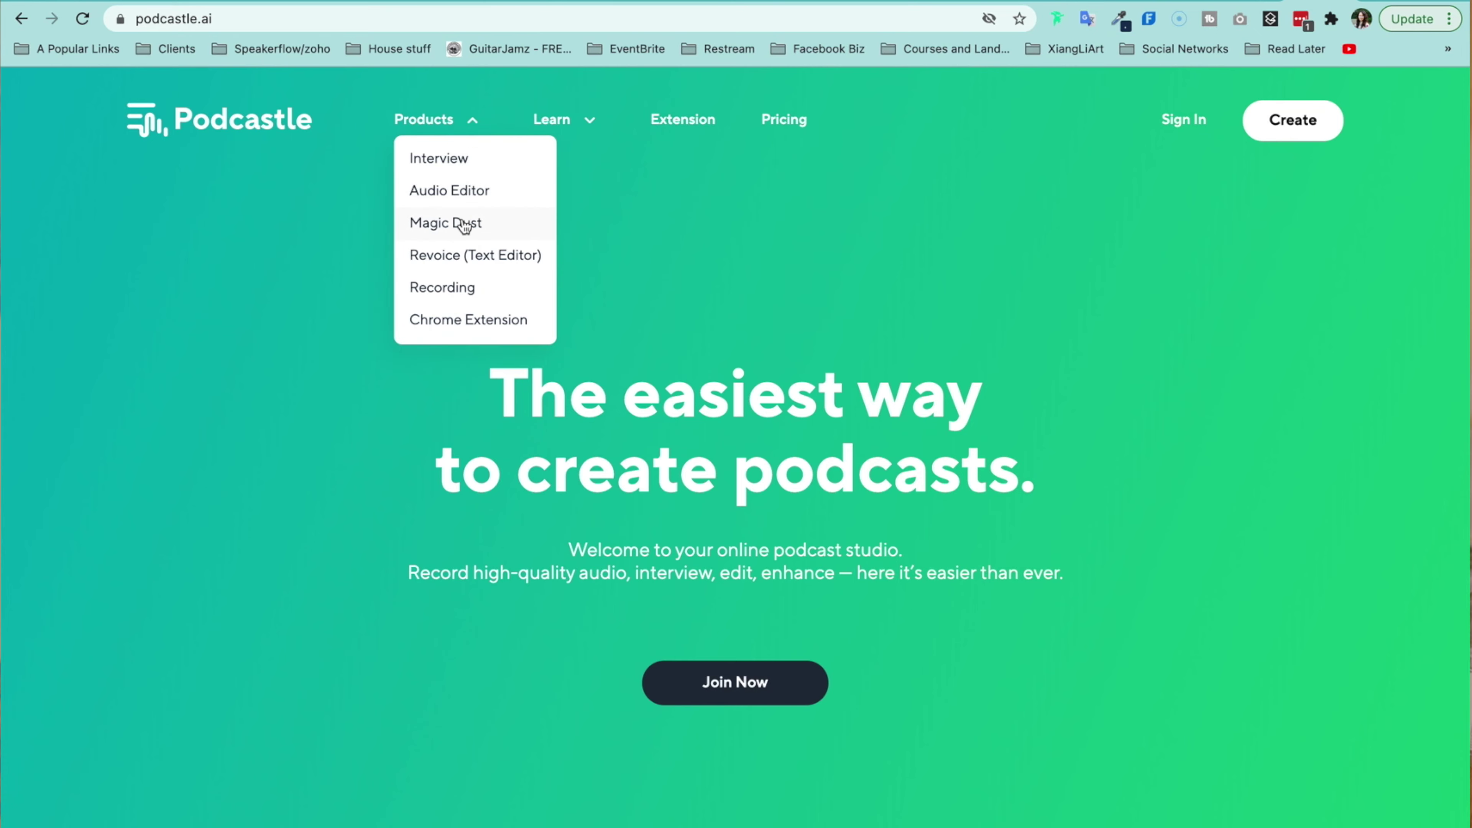
- Open the Magic Dust page from the Products menu on podcastle.ai
click(466, 223)
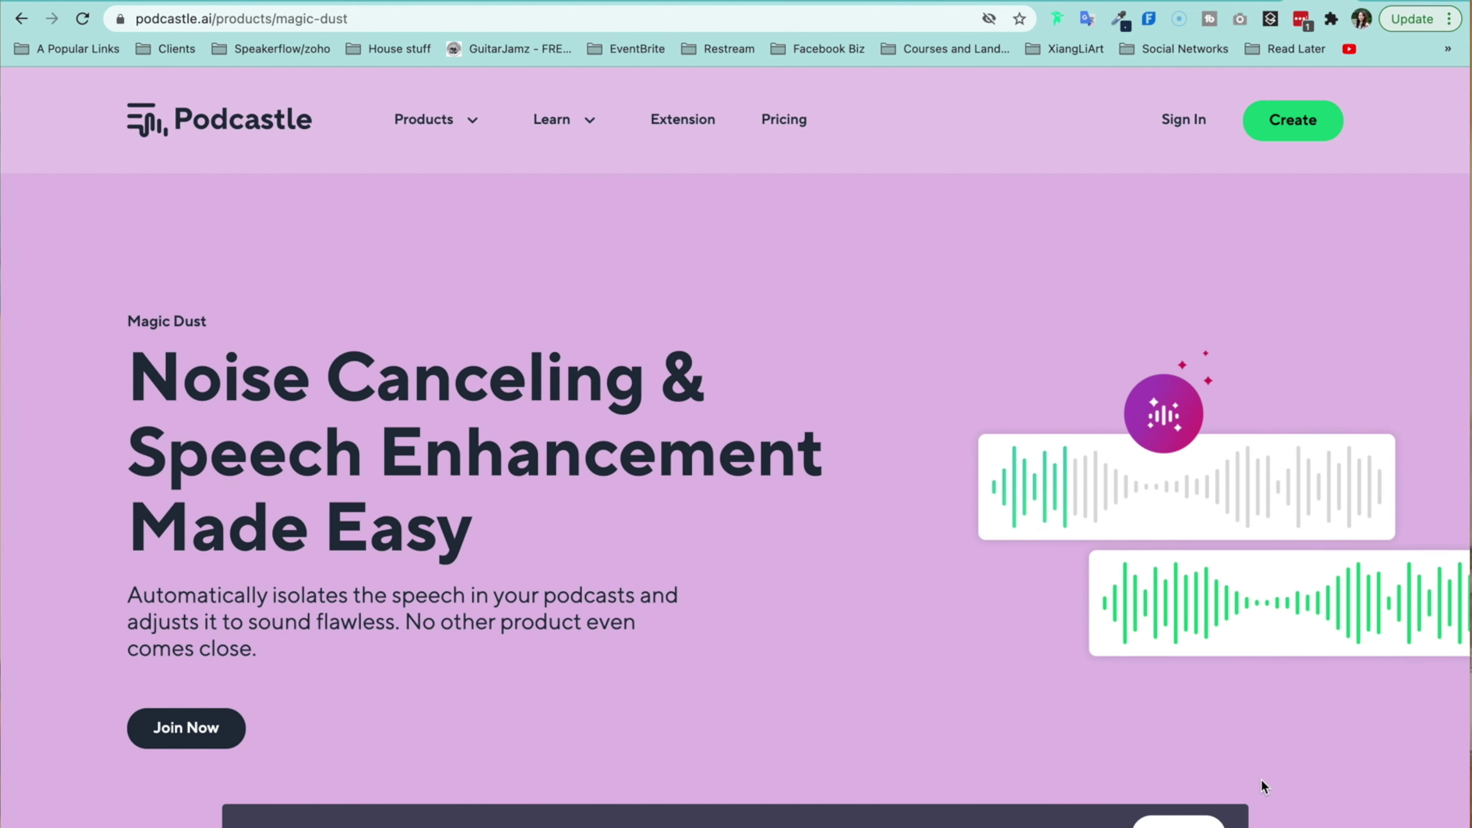
- Scroll the Magic Dust page past AI Compressor and Dynamic equalizer to AI noise cancelation
scroll(1255, 774, down, 6)
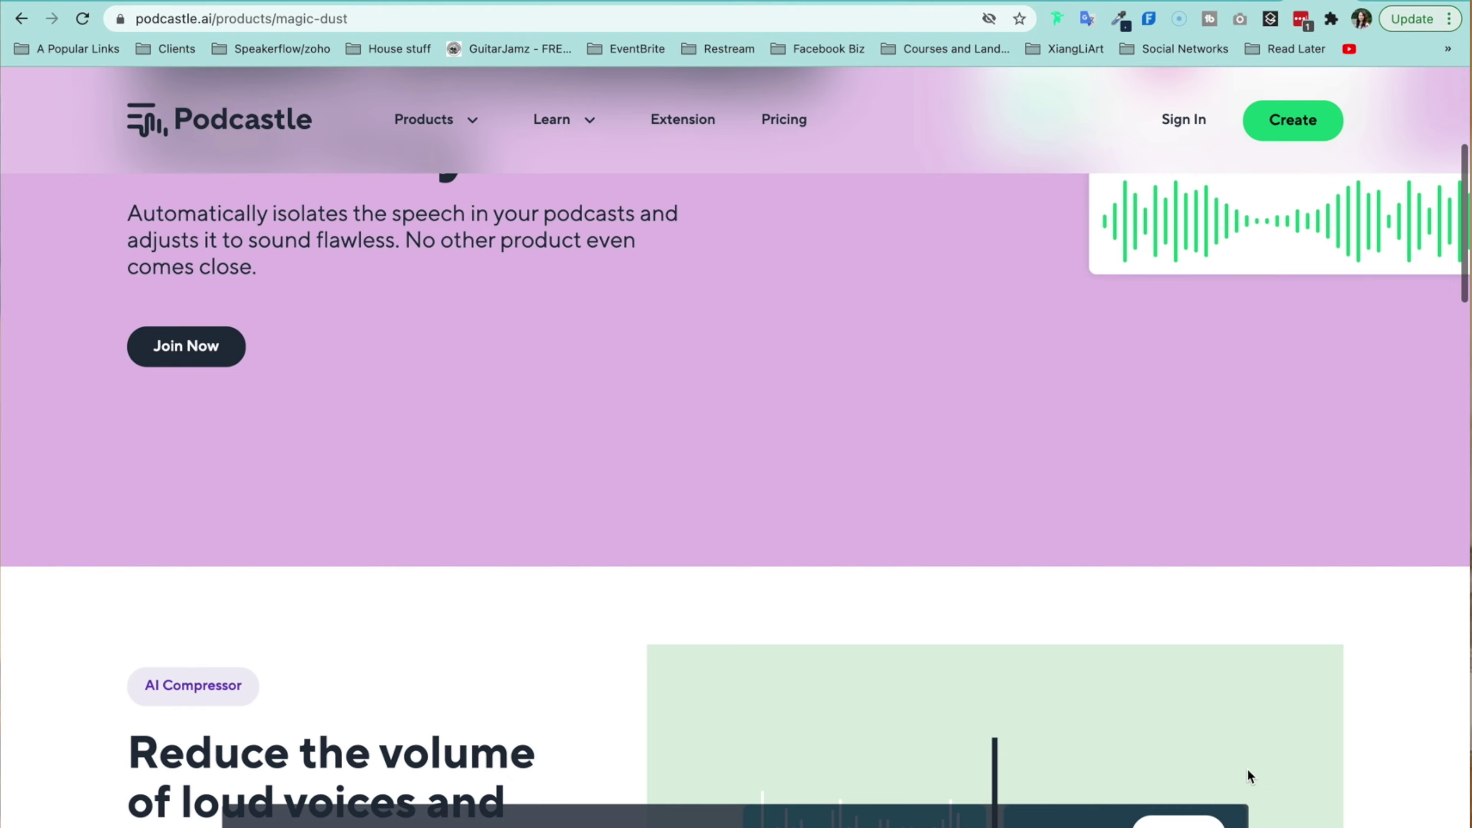
scroll(1248, 770, down, 7)
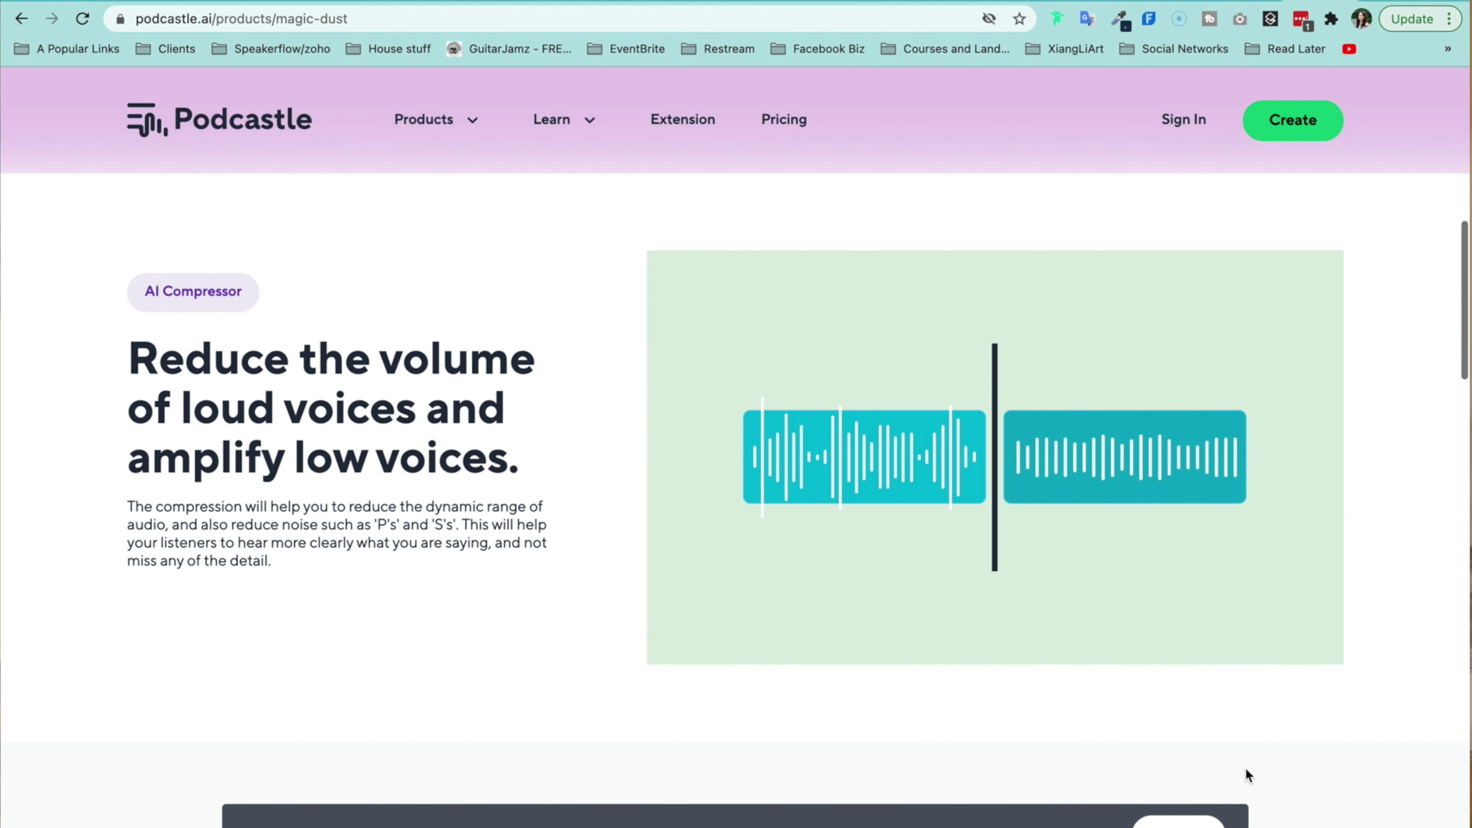
click(1197, 819)
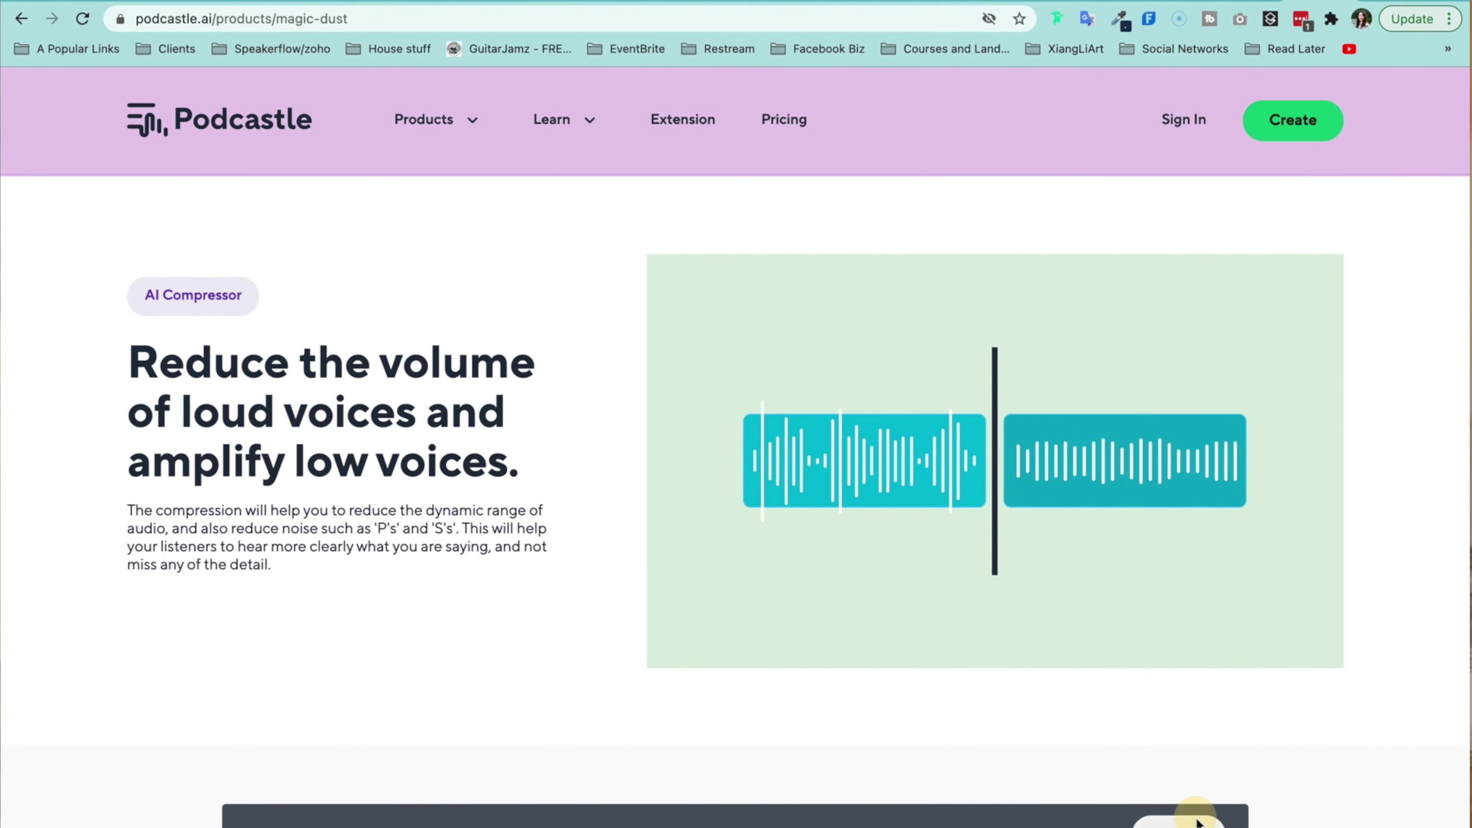
scroll(1369, 798, down, 7)
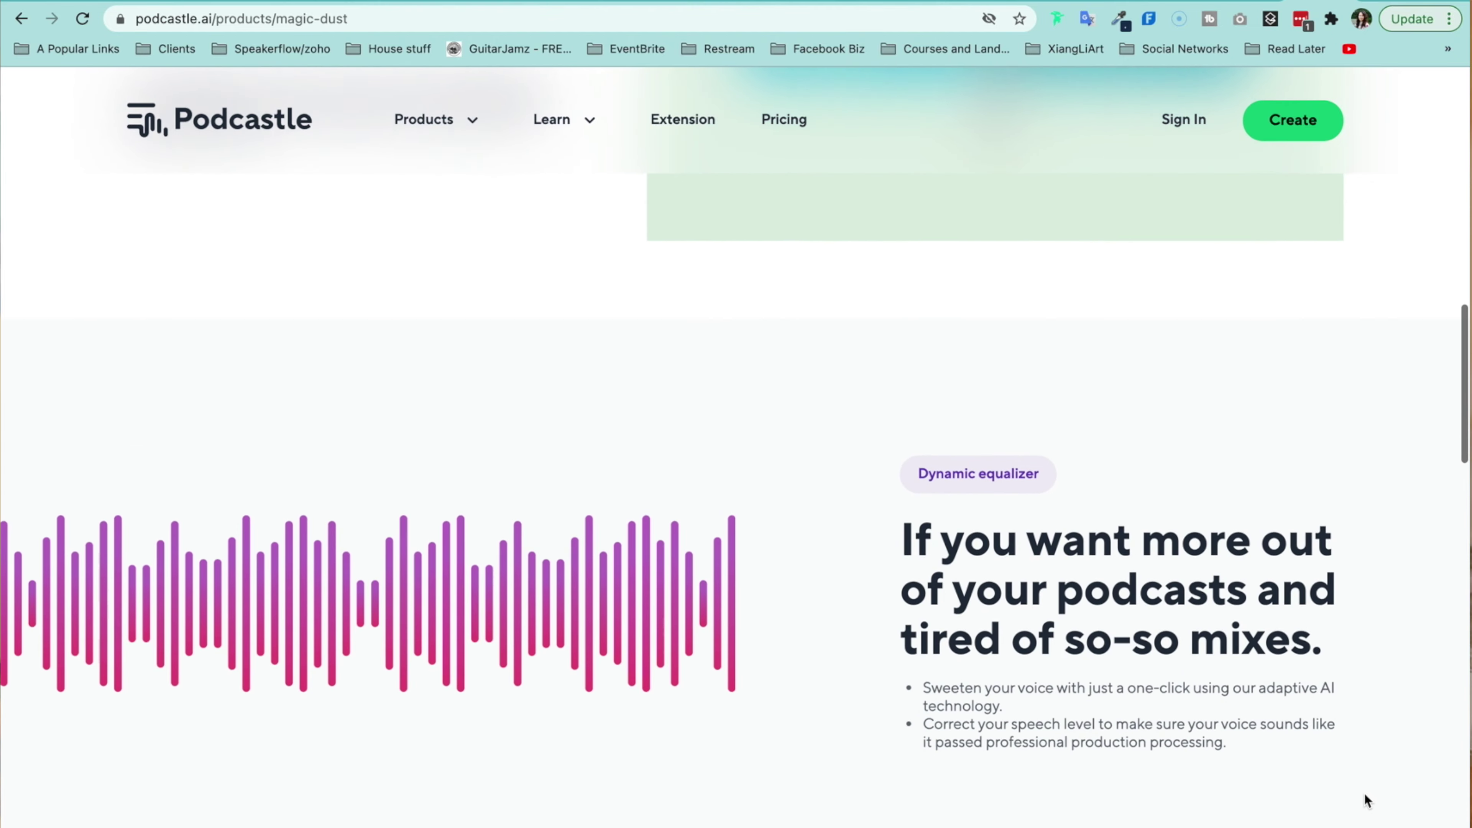
scroll(1364, 794, down, 4)
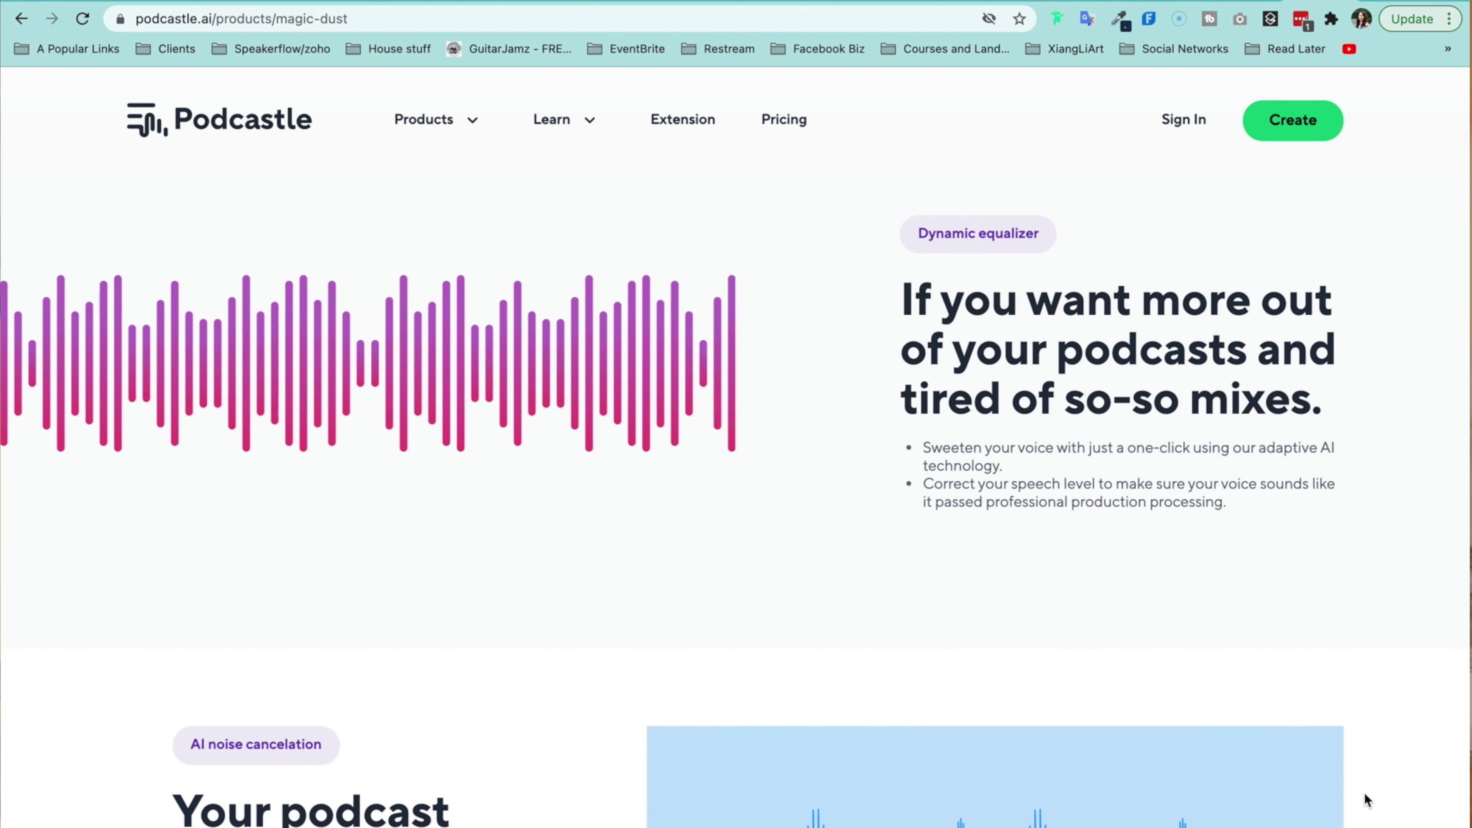
scroll(1364, 793, down, 8)
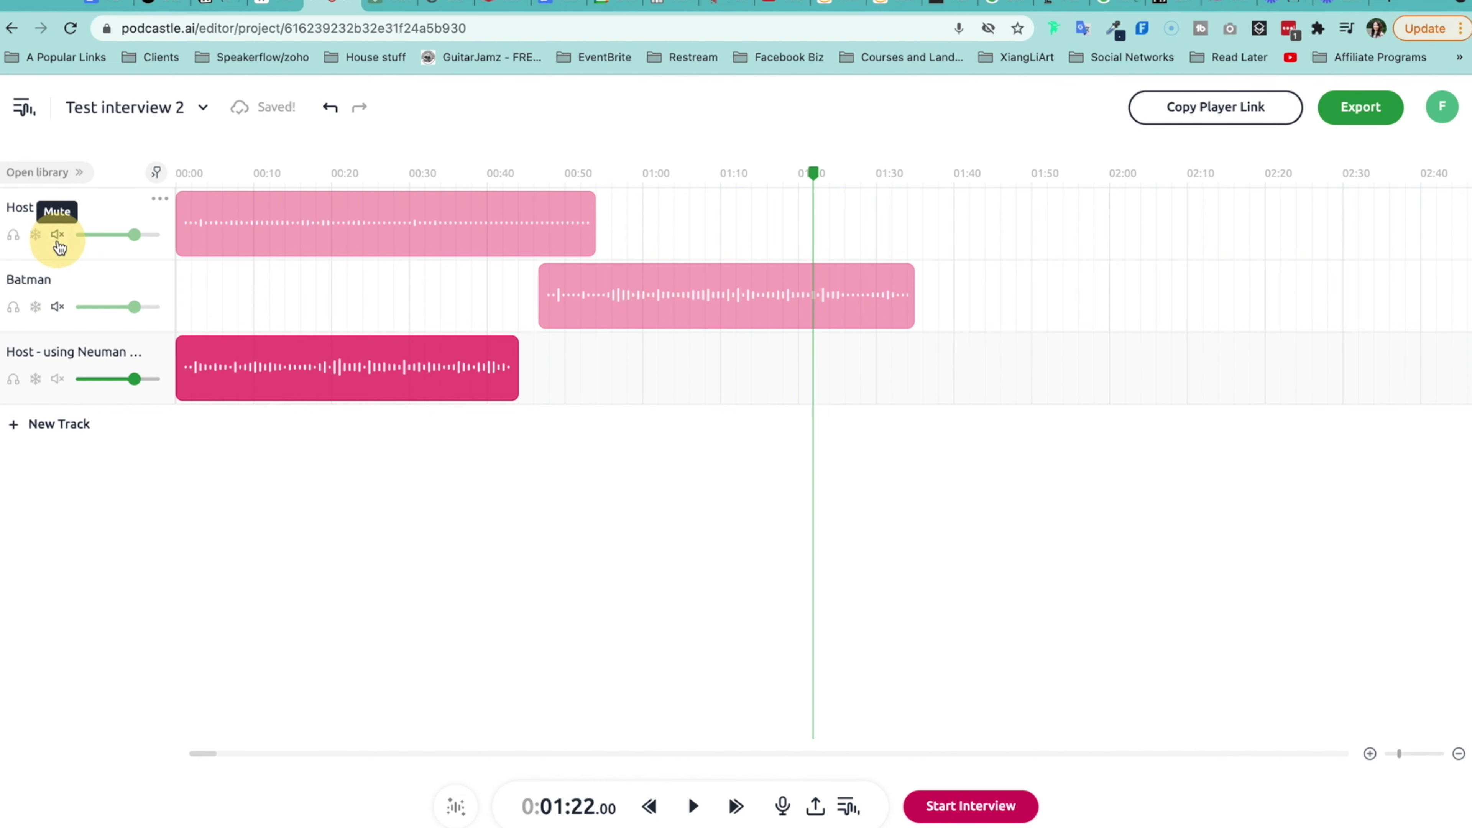
- Unmute the Host and Batman tracks in Test interview 2 and deselect the third clip
click(57, 234)
click(58, 307)
click(486, 439)
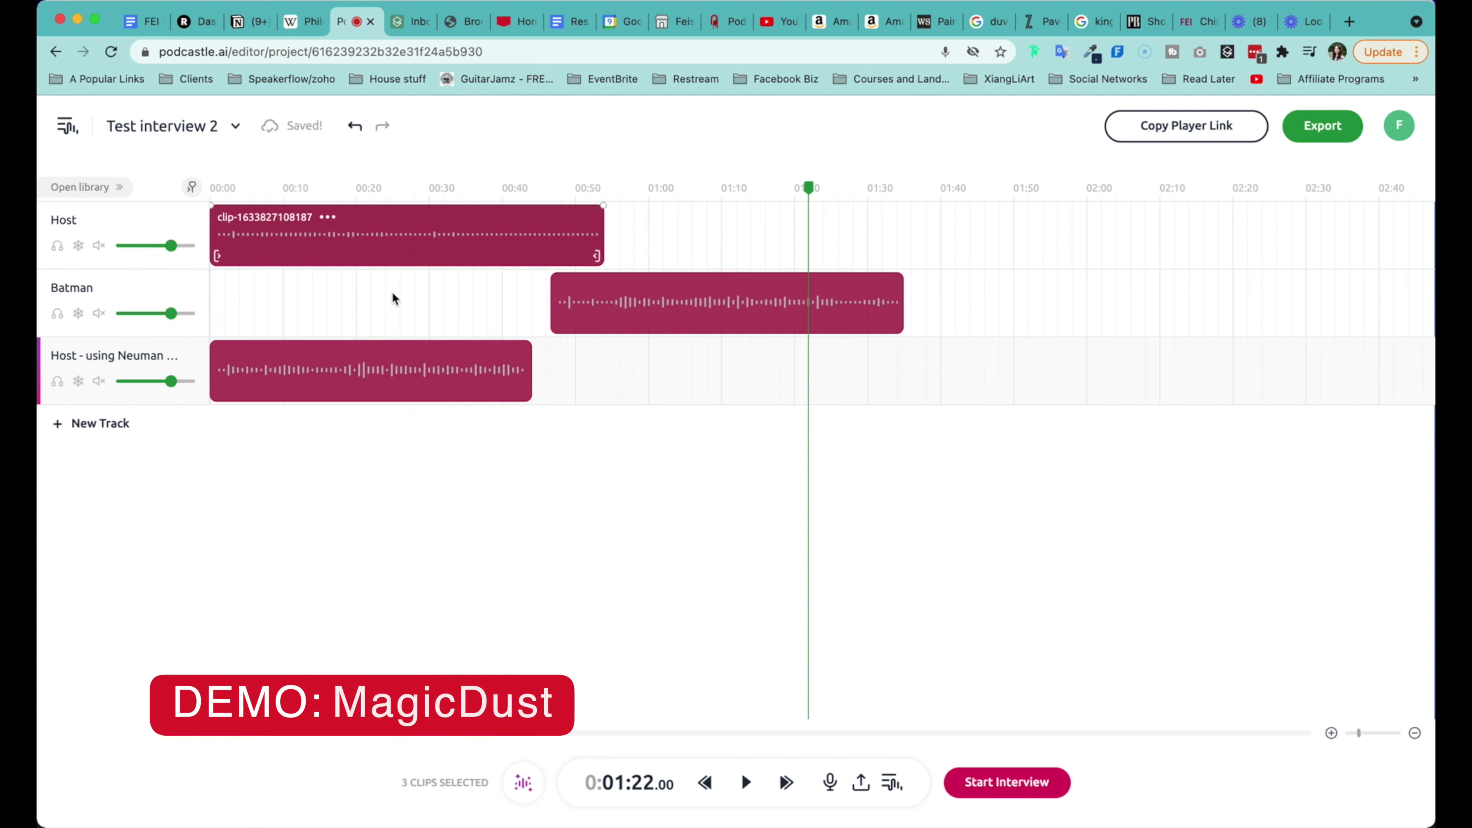
- Run Magic Dust on the three selected voice clips in 'Test interview 2' to balance and clean them
click(524, 783)
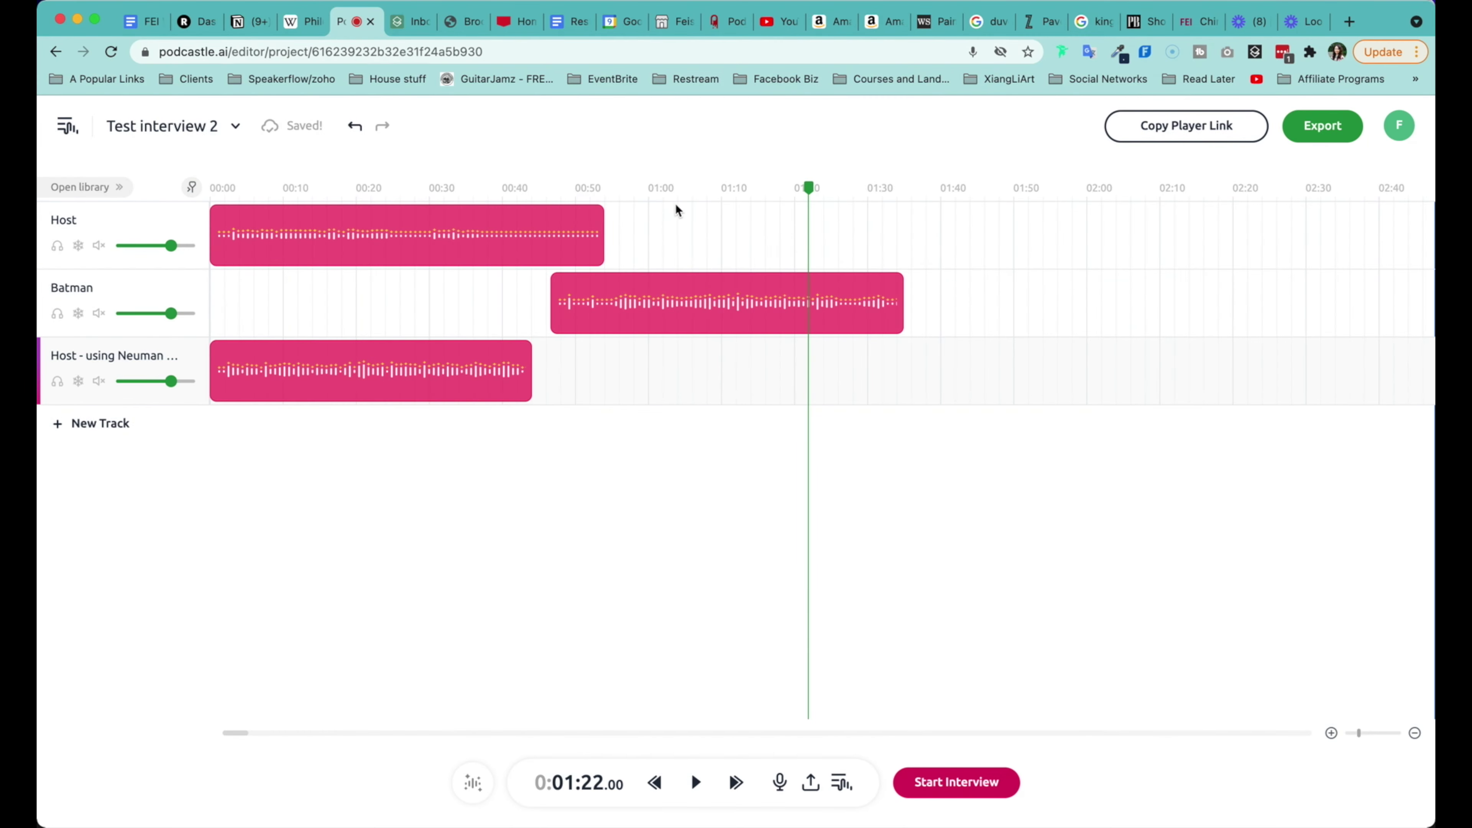
click(682, 194)
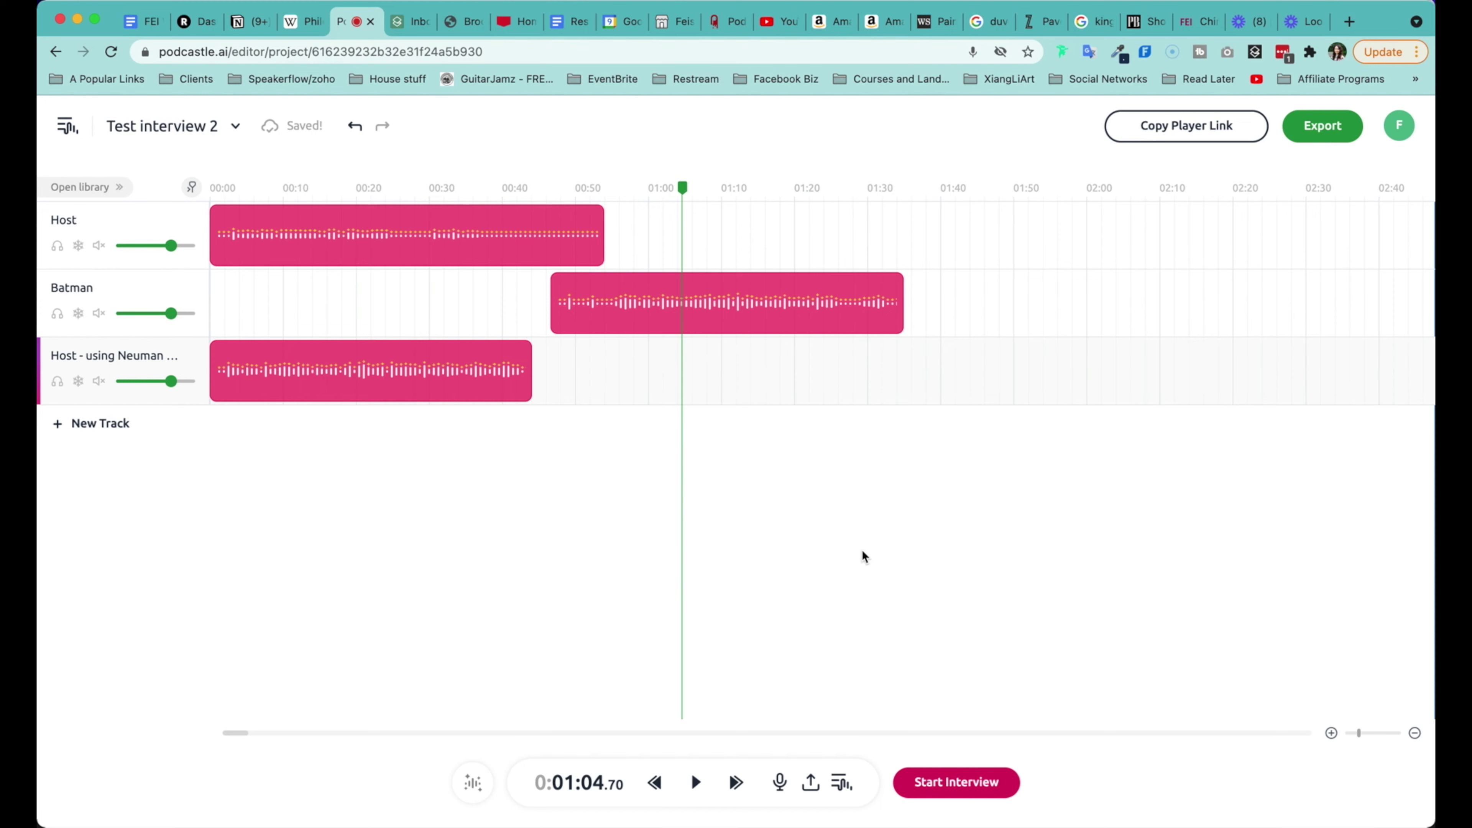
key(space)
key(XF86AudioRaiseVolume)
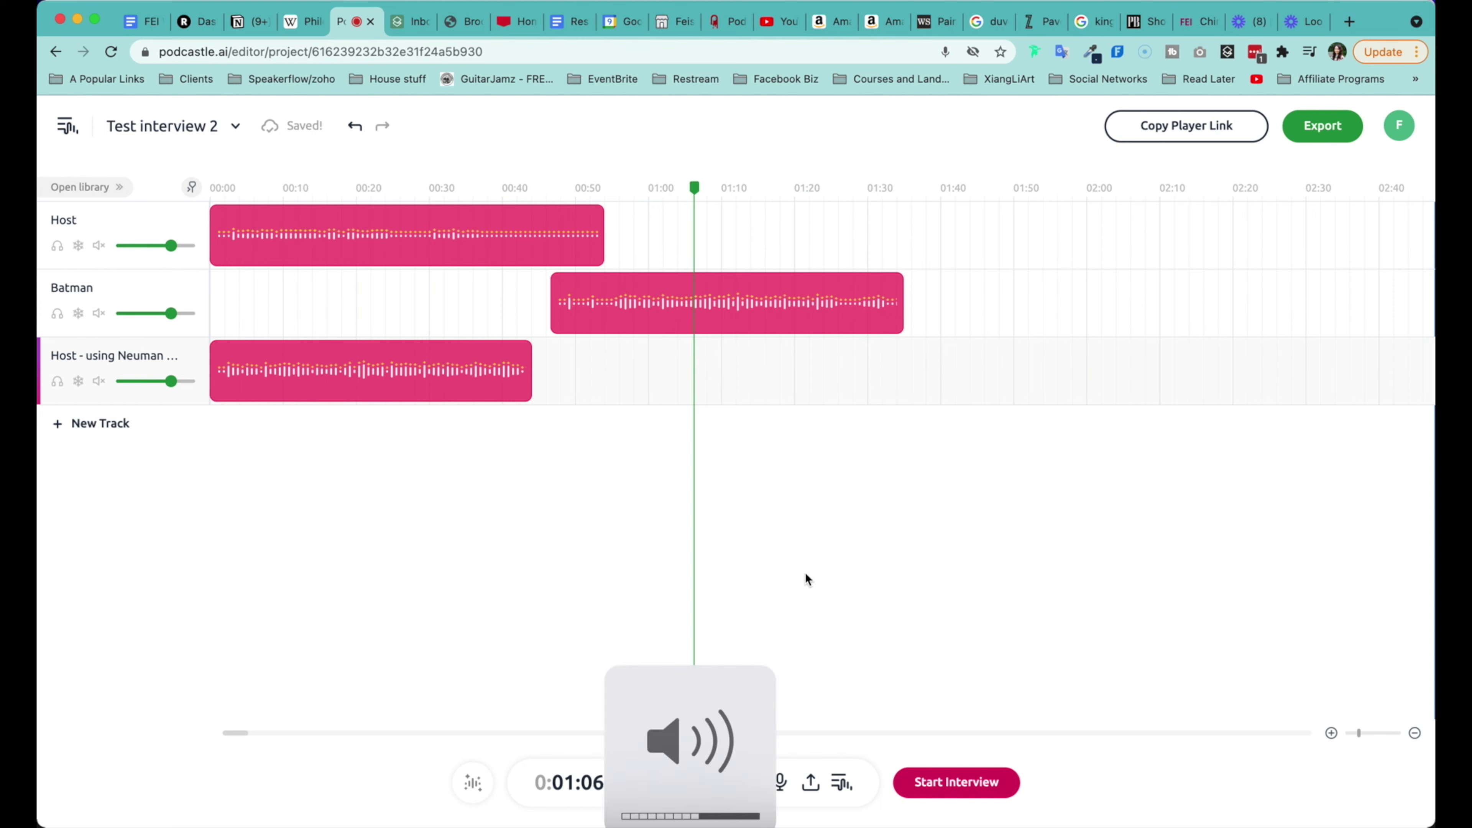
key(space)
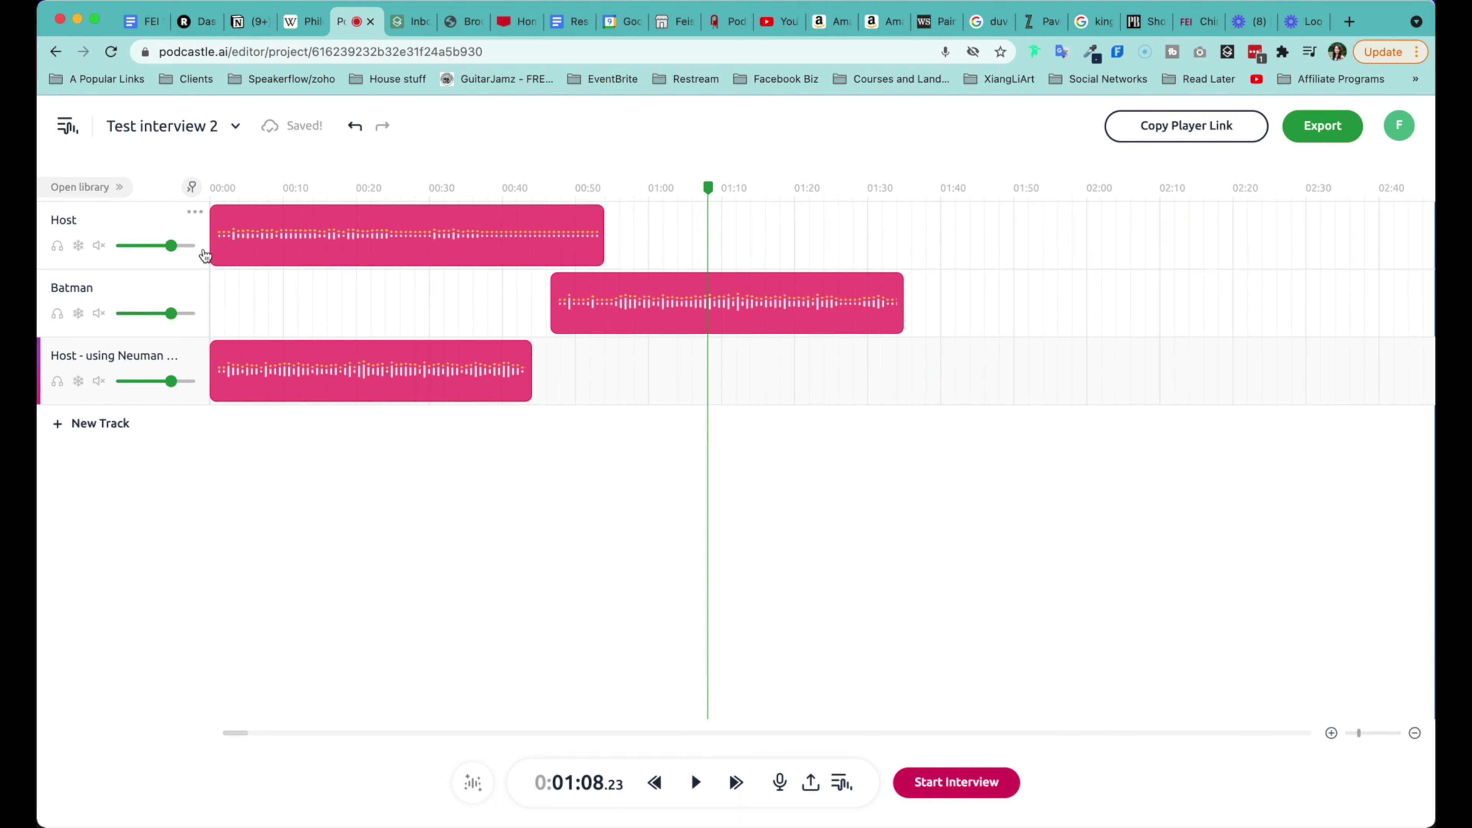
click(99, 246)
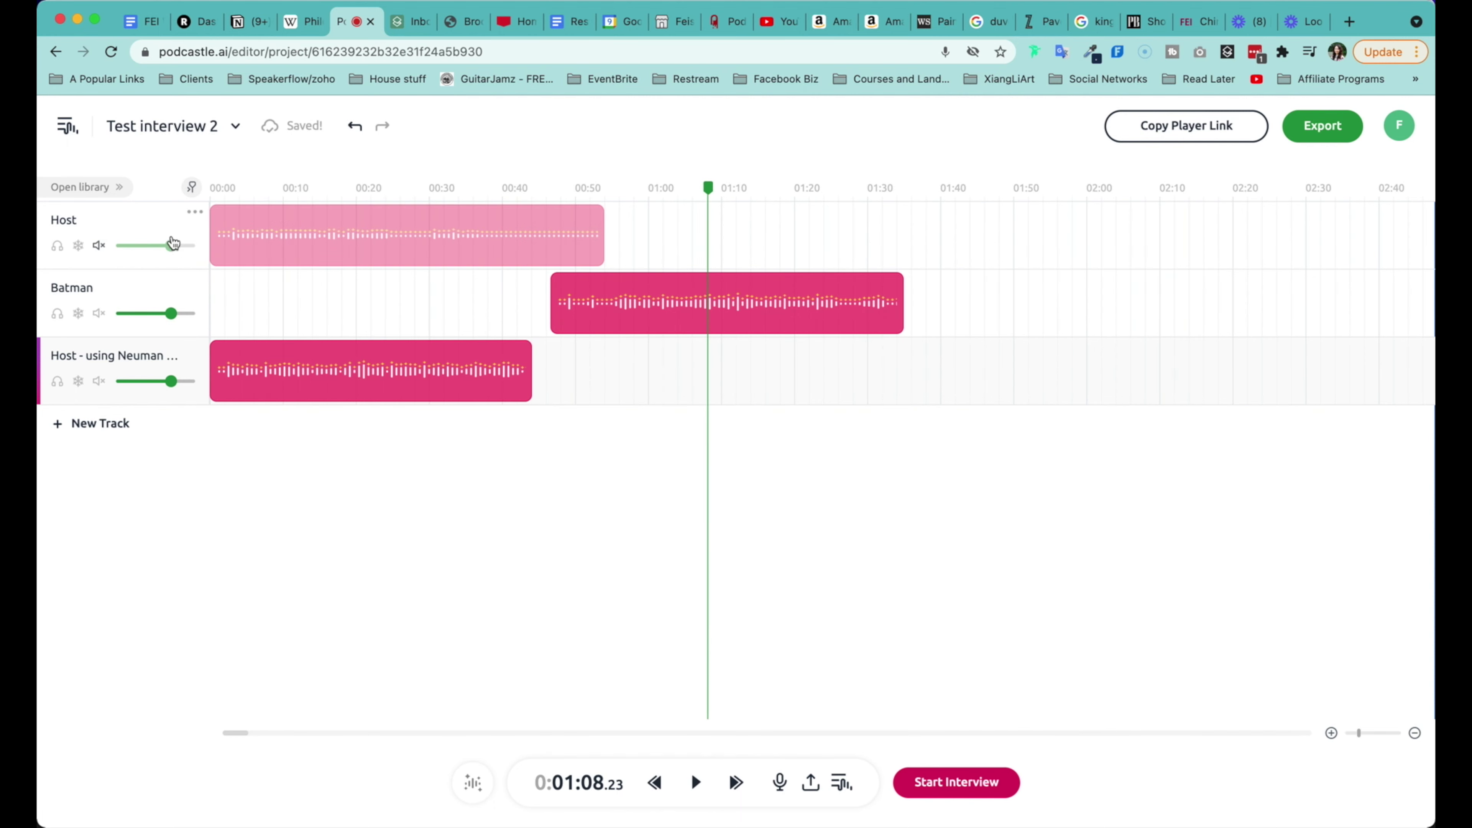
click(98, 246)
click(940, 364)
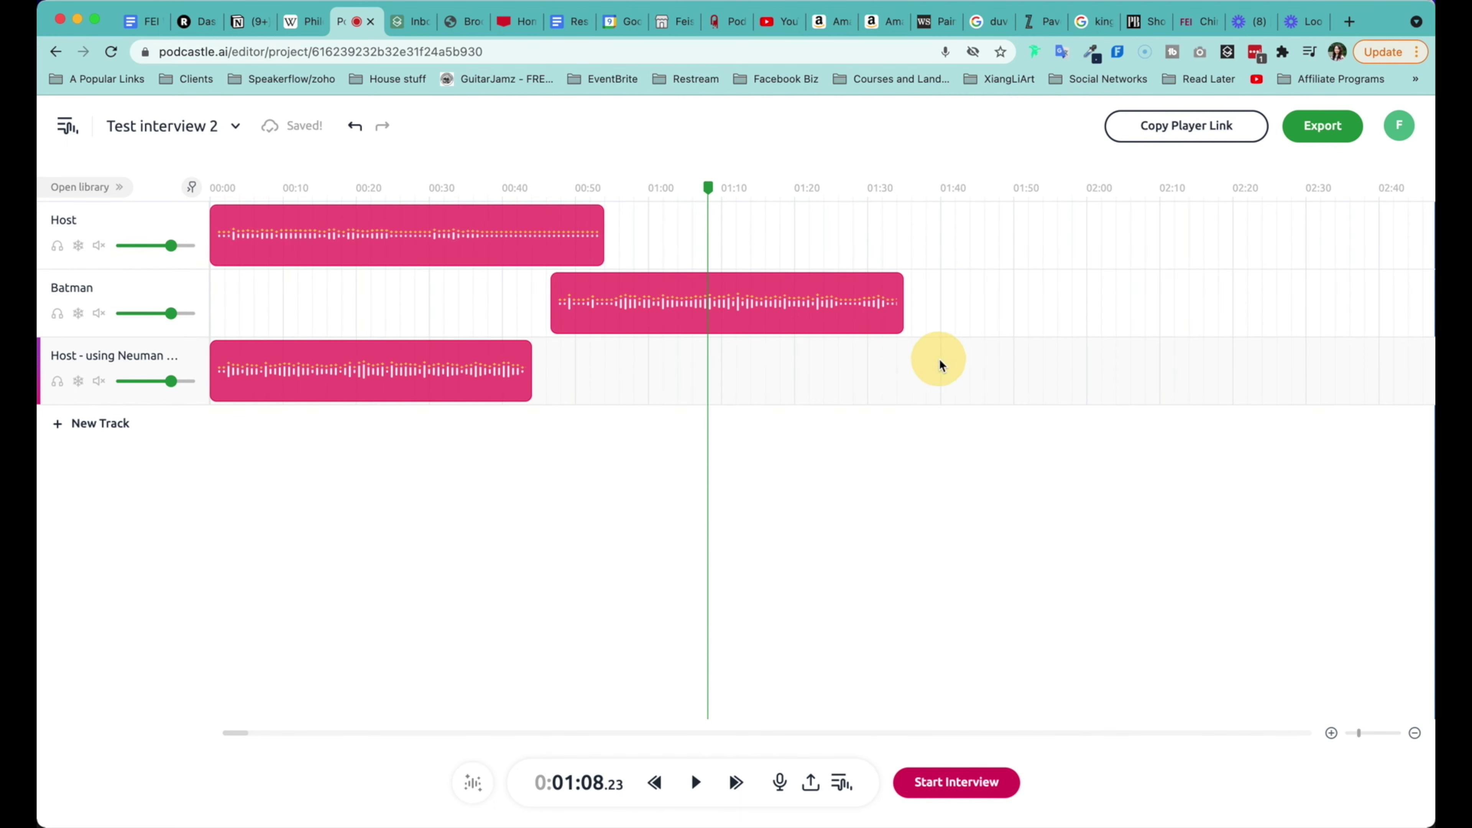
- Drag the 'Host - using Neuman' clip to about 01:36 and preview playback from the start and from 01:06
drag(464, 365, 1183, 364)
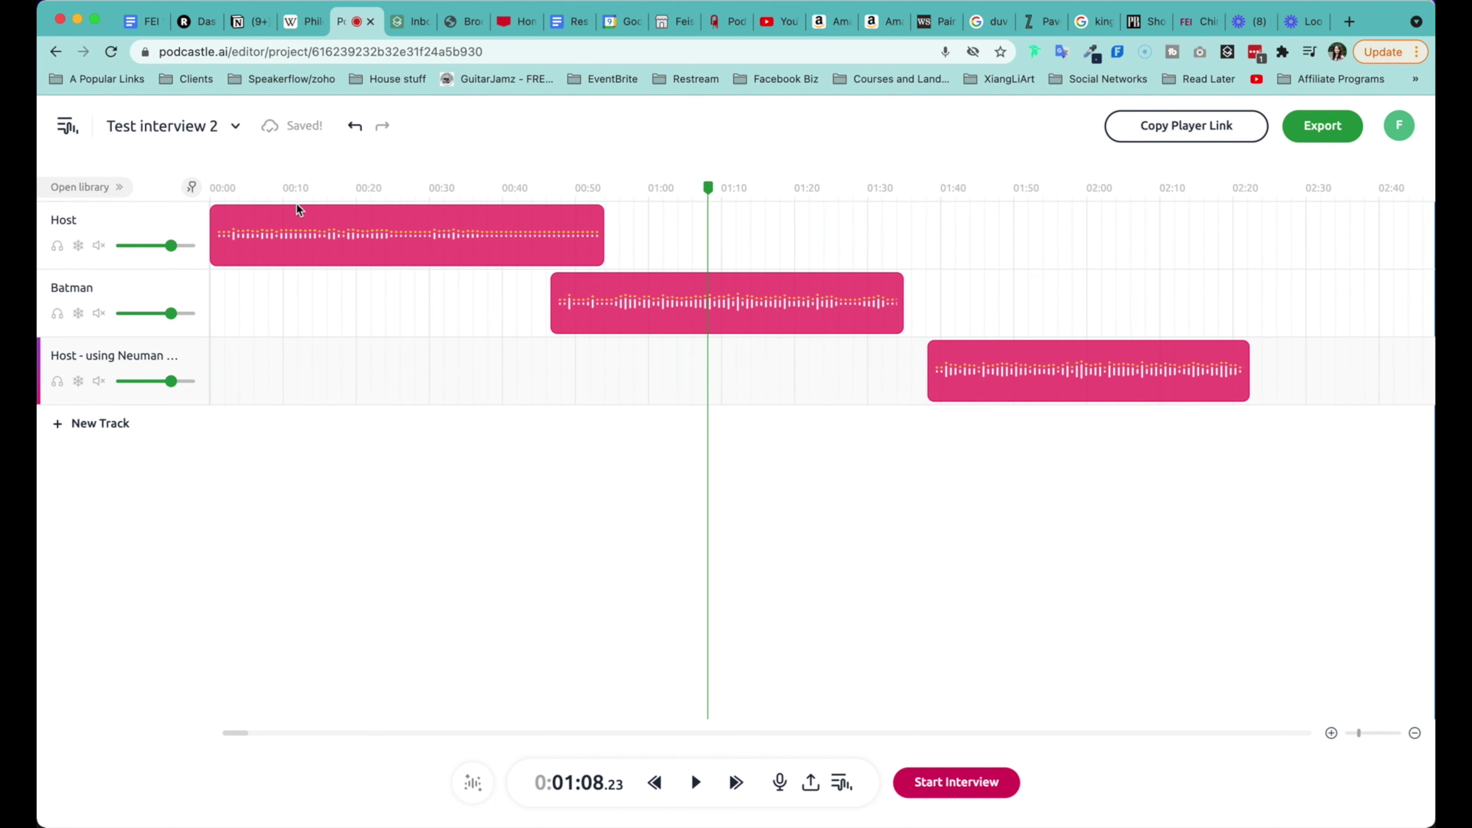
click(261, 190)
key(space)
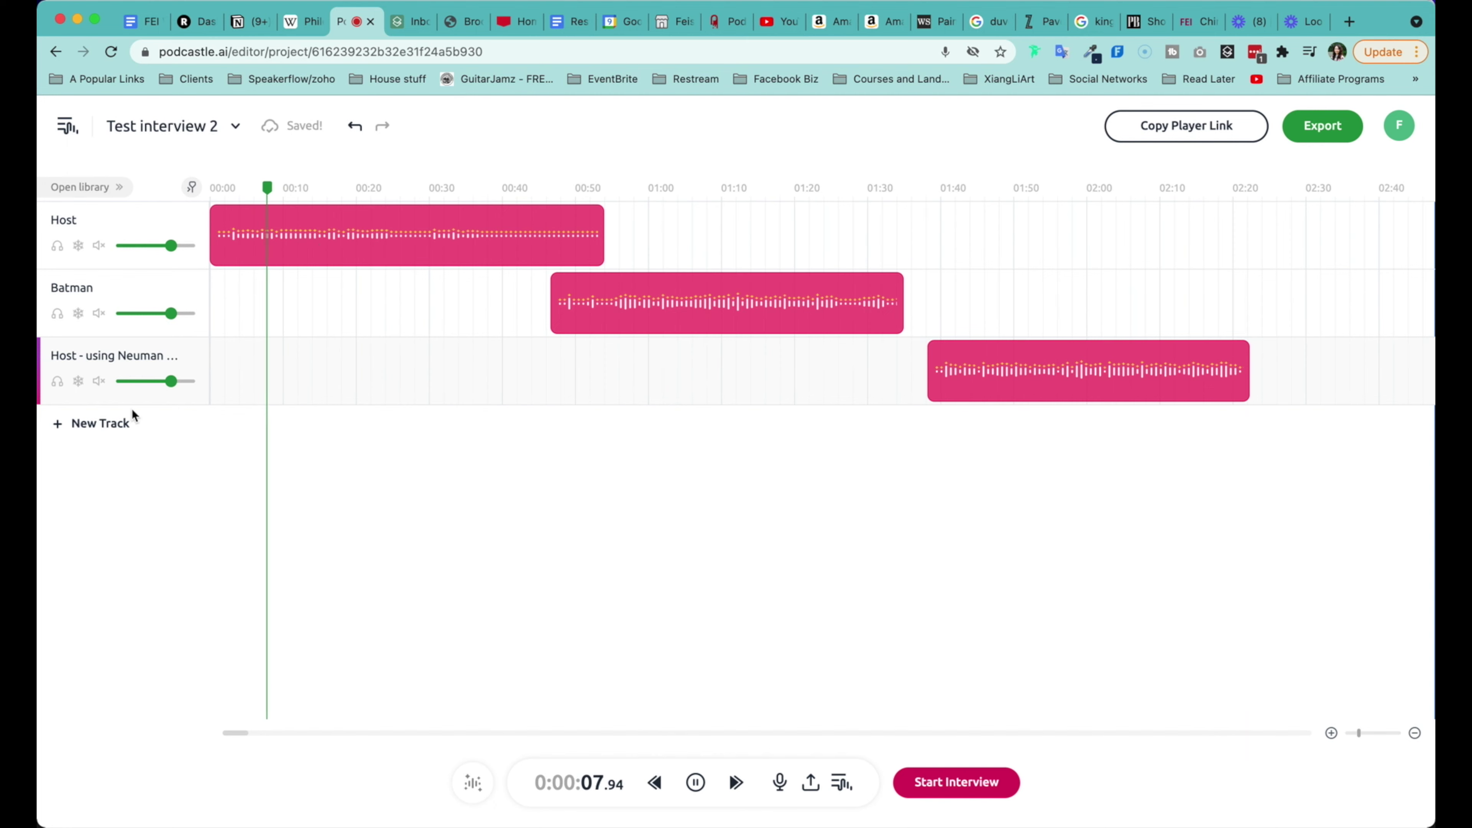
key(XF86AudioRaiseVolume)
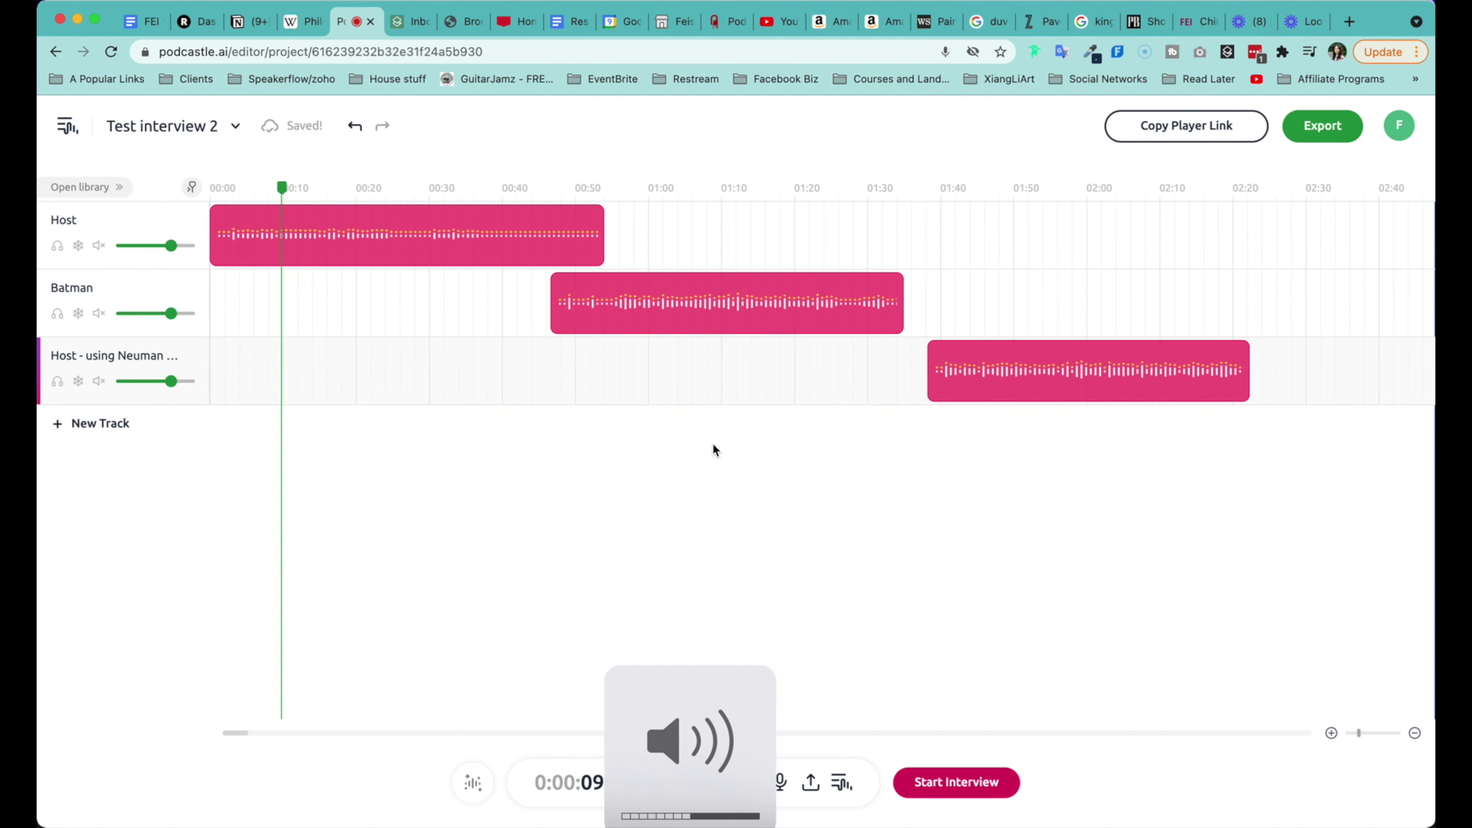
click(695, 192)
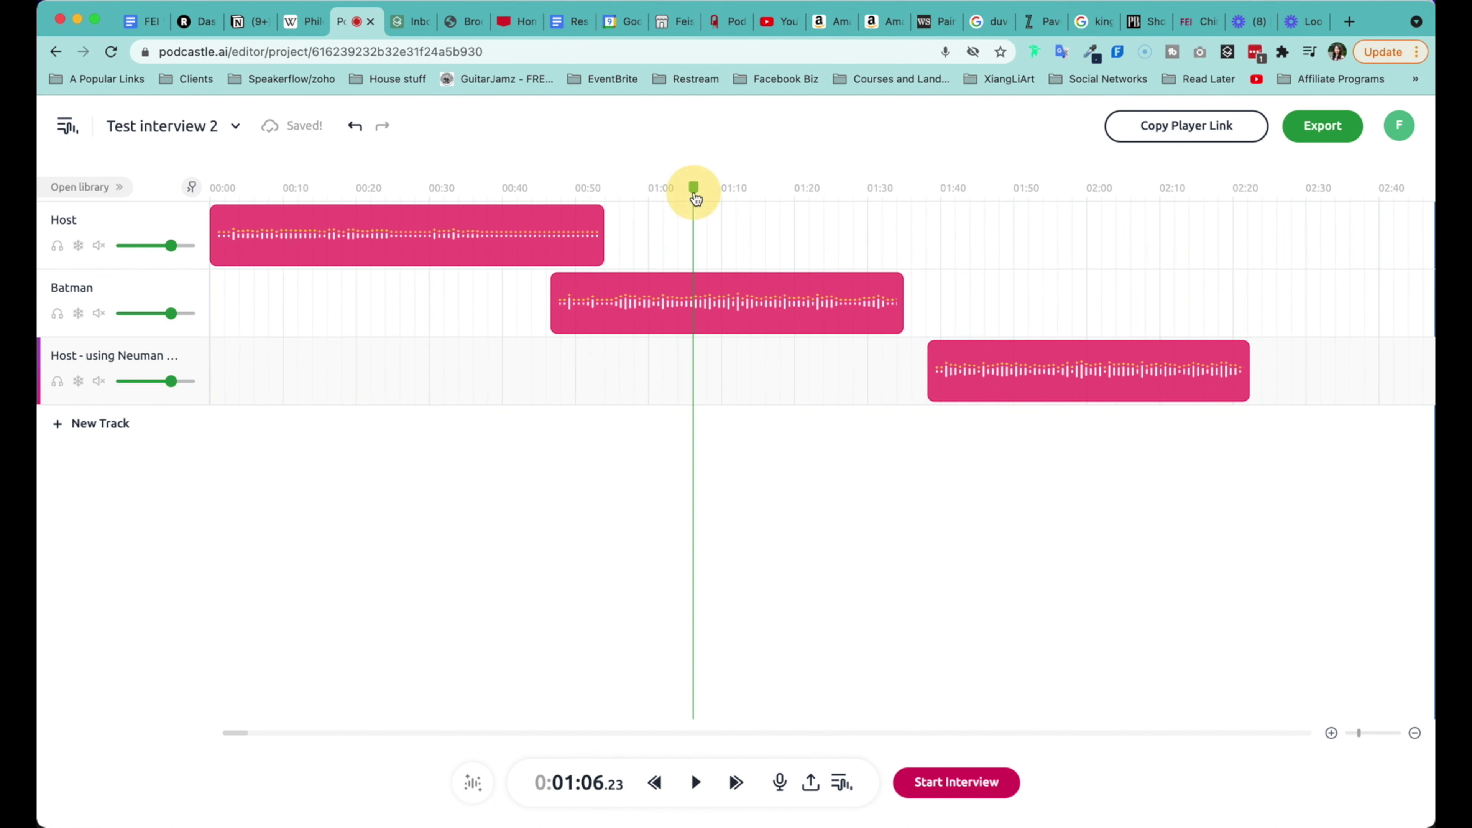
key(space)
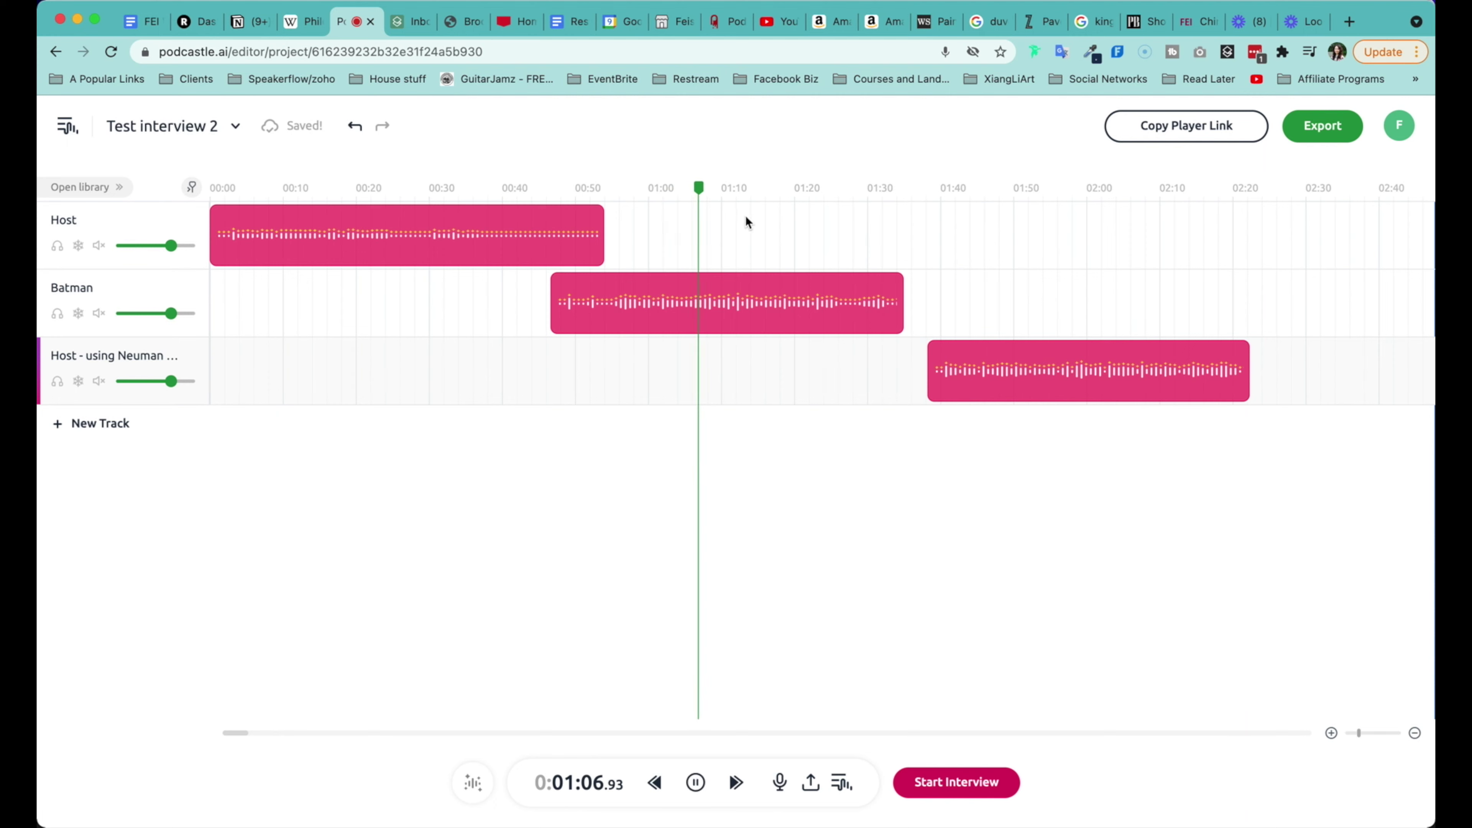
- Nudge the third clip left to start where the Batman clip ends (~1:34), then play from 01:47
click(835, 320)
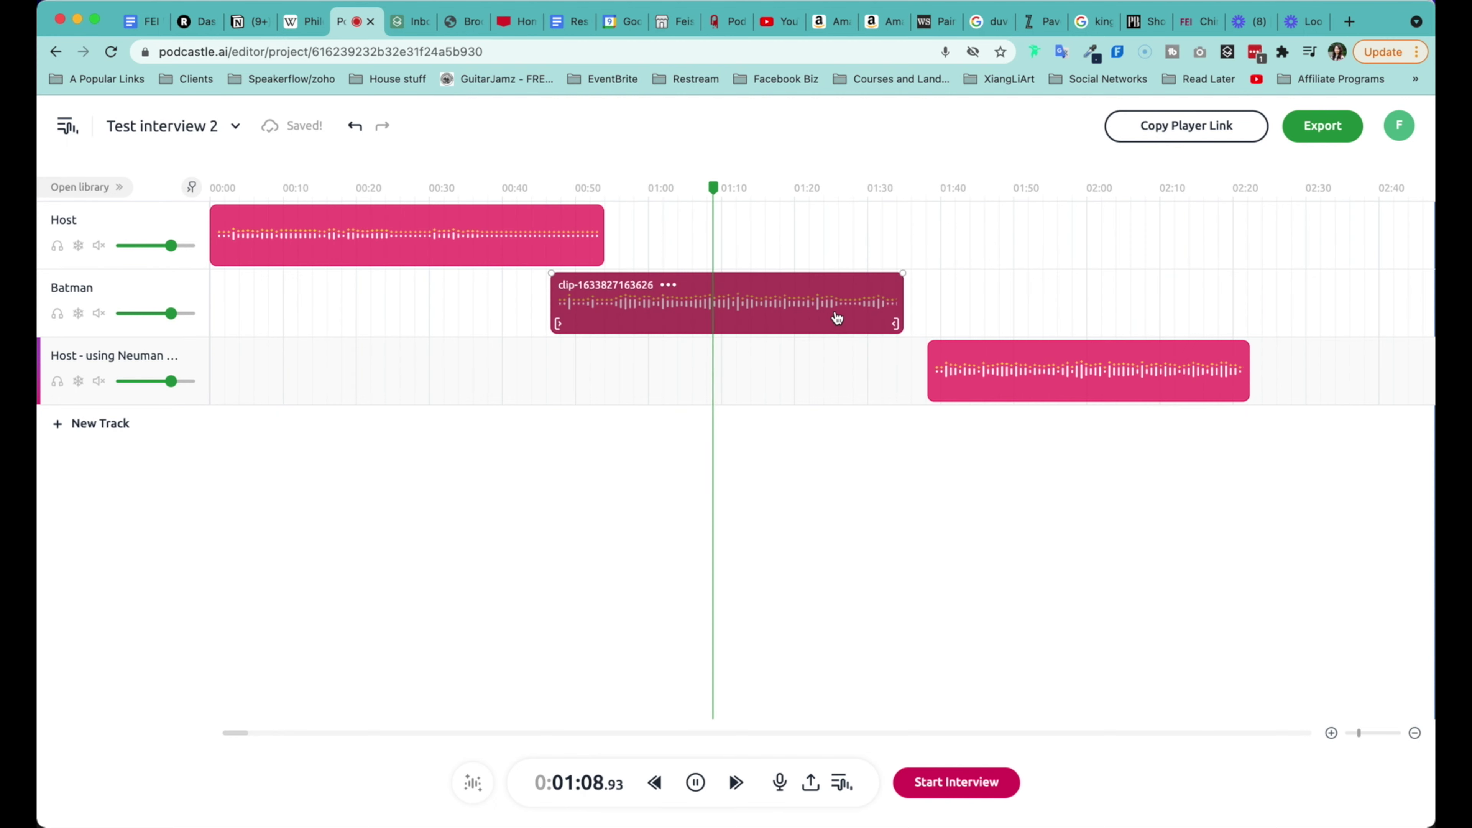
click(1029, 388)
drag(1035, 385, 1013, 377)
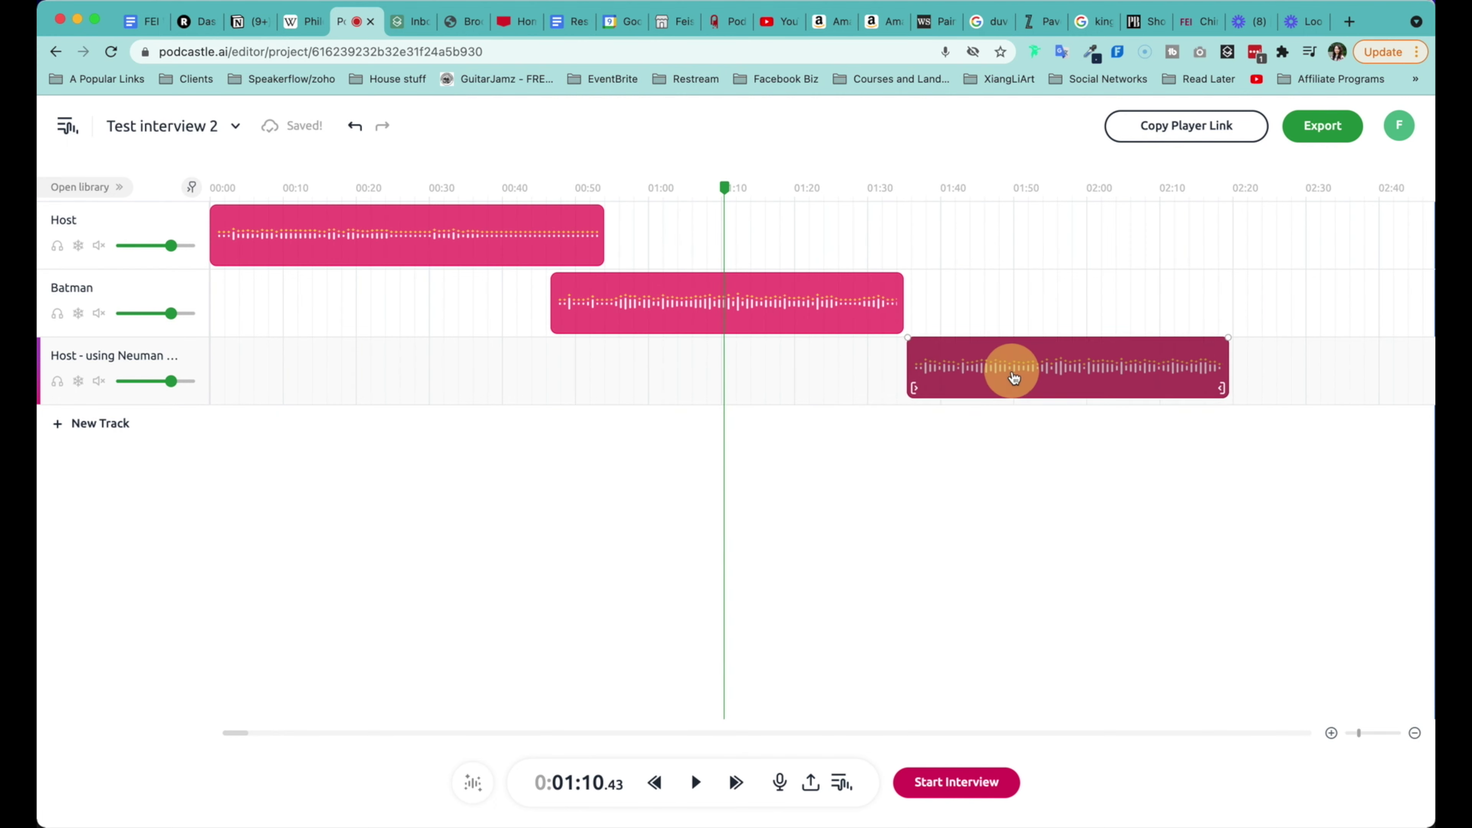
click(823, 229)
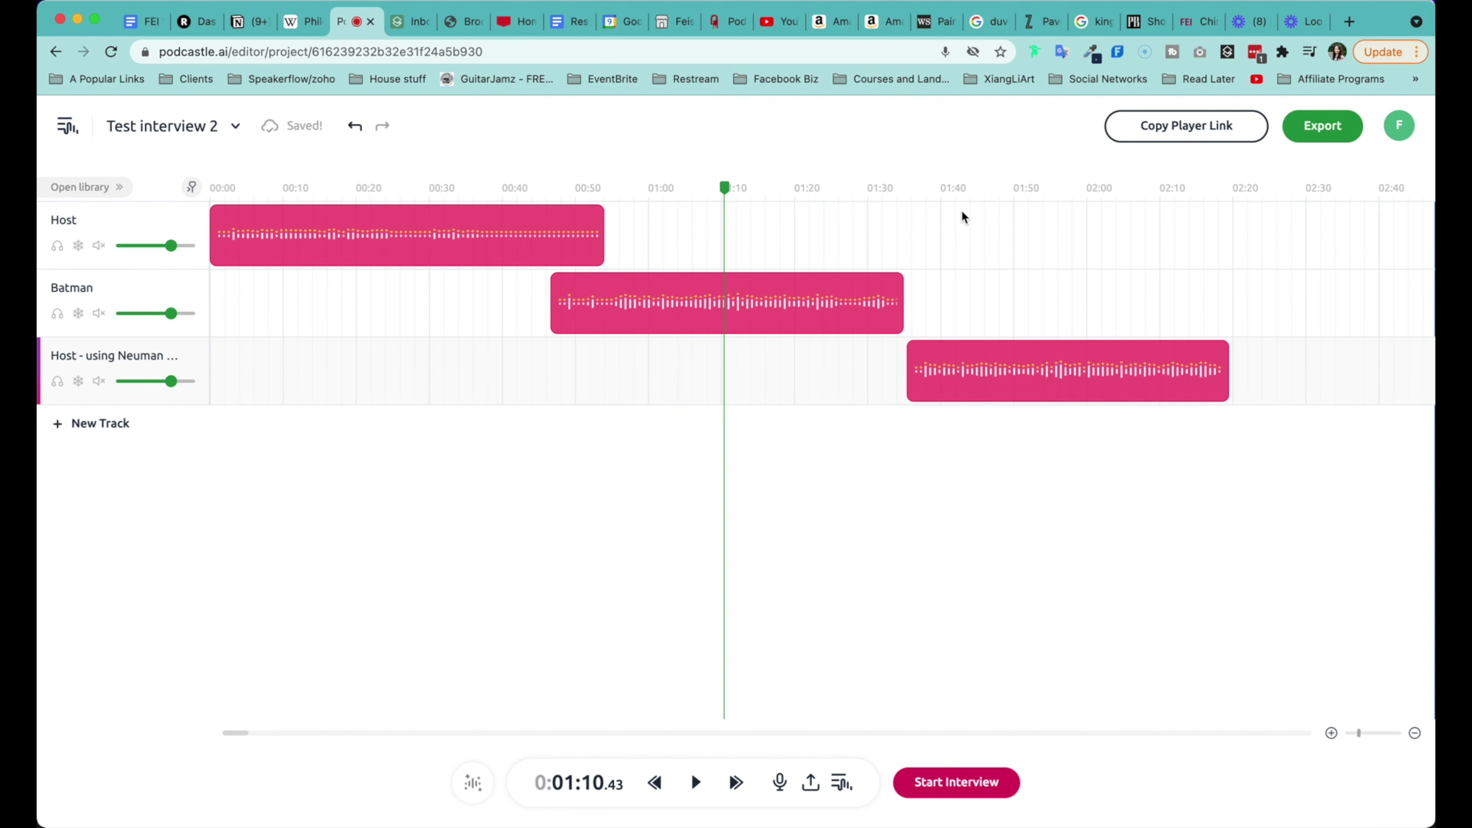
click(996, 196)
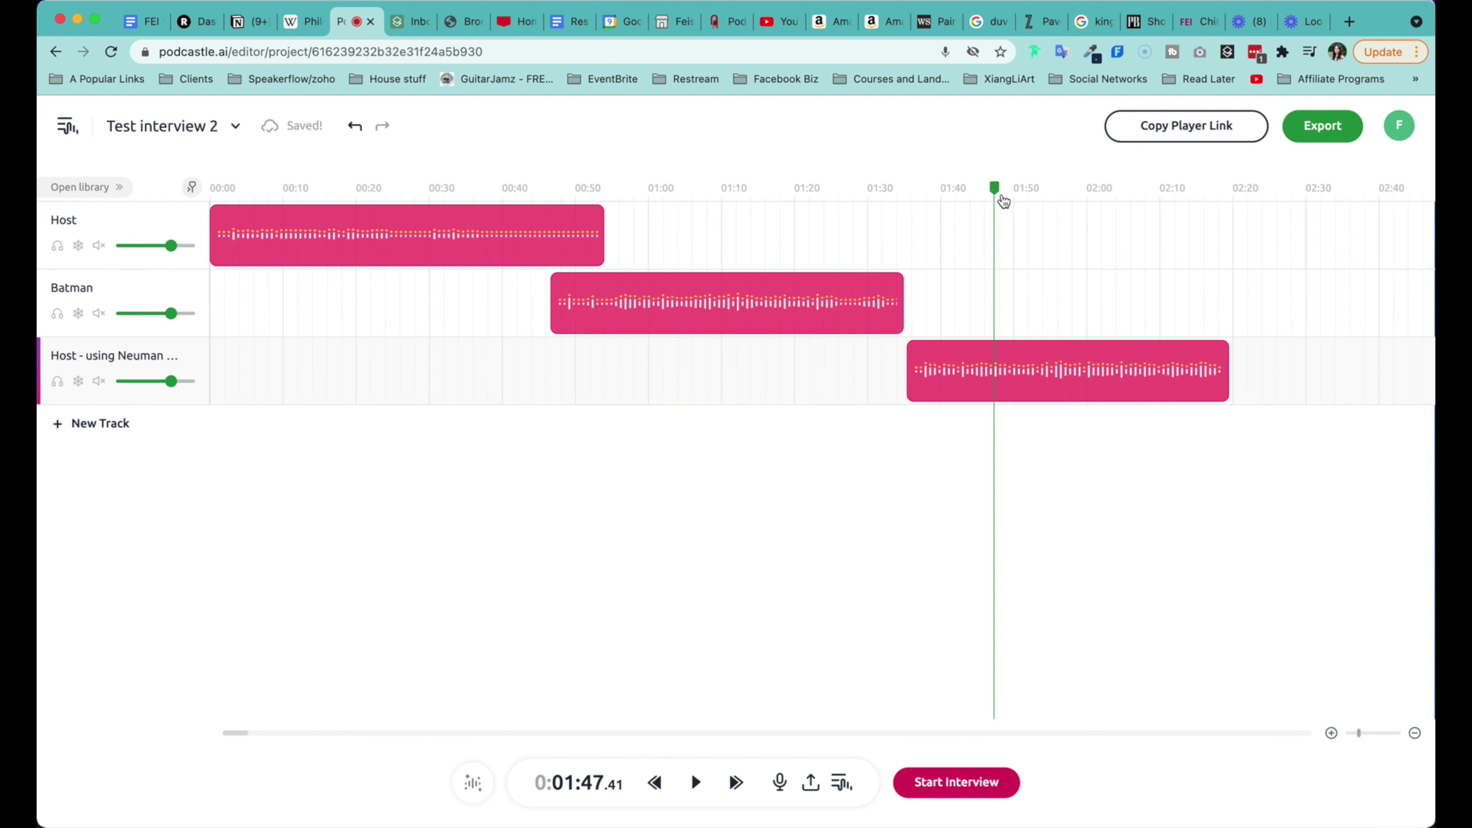
key(space)
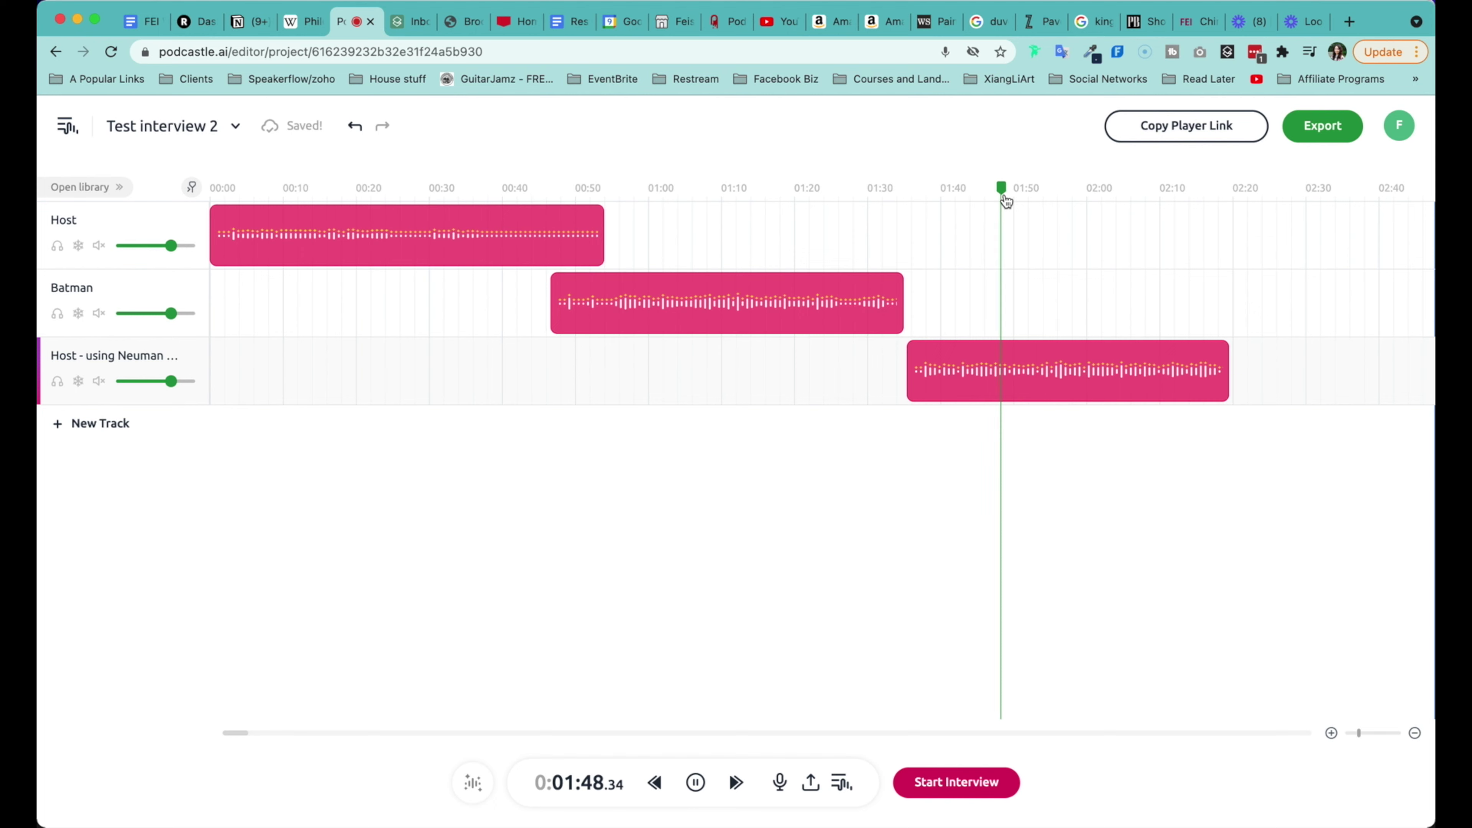
key(XF86AudioRaiseVolume)
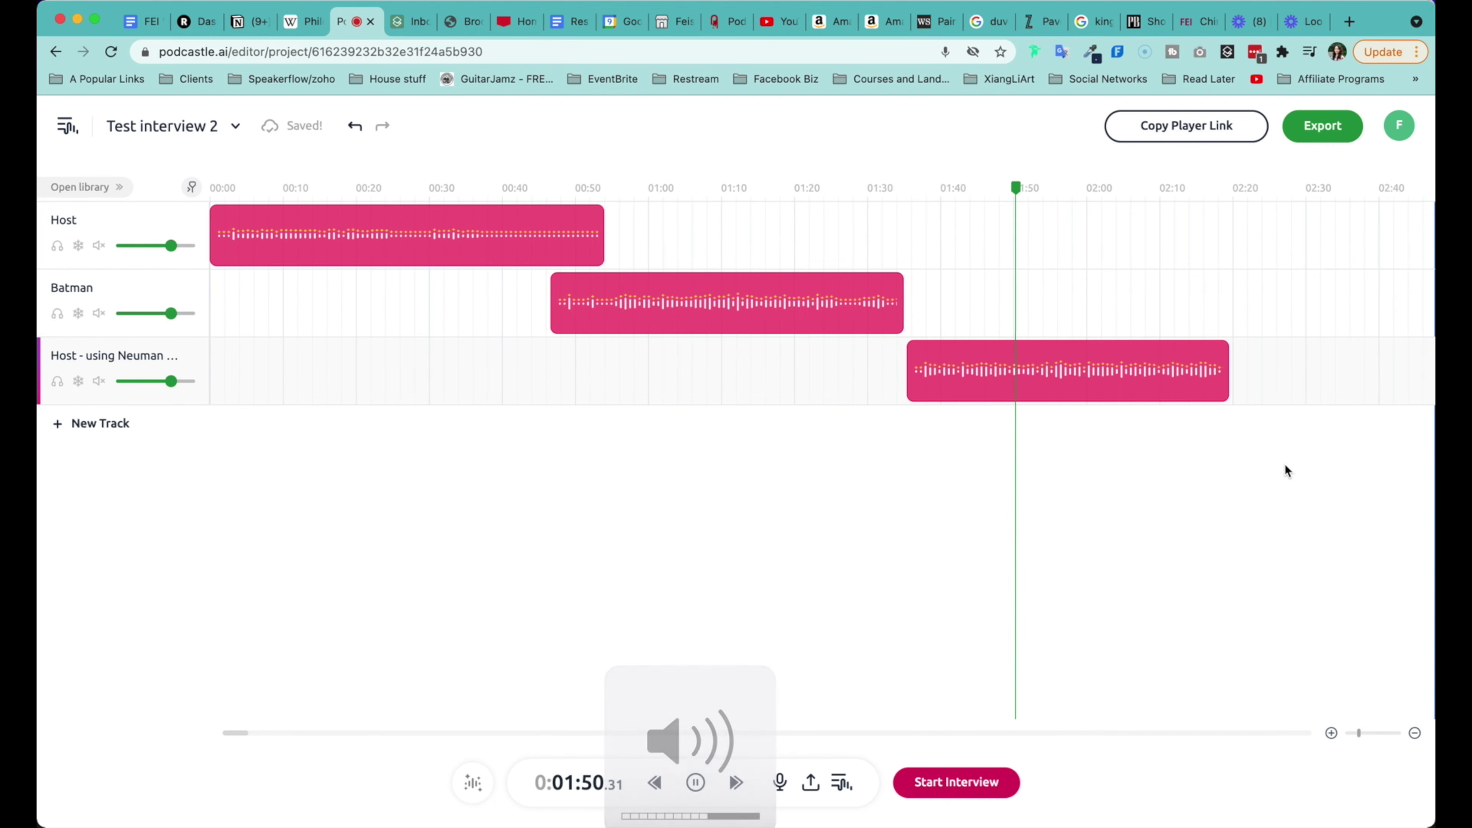